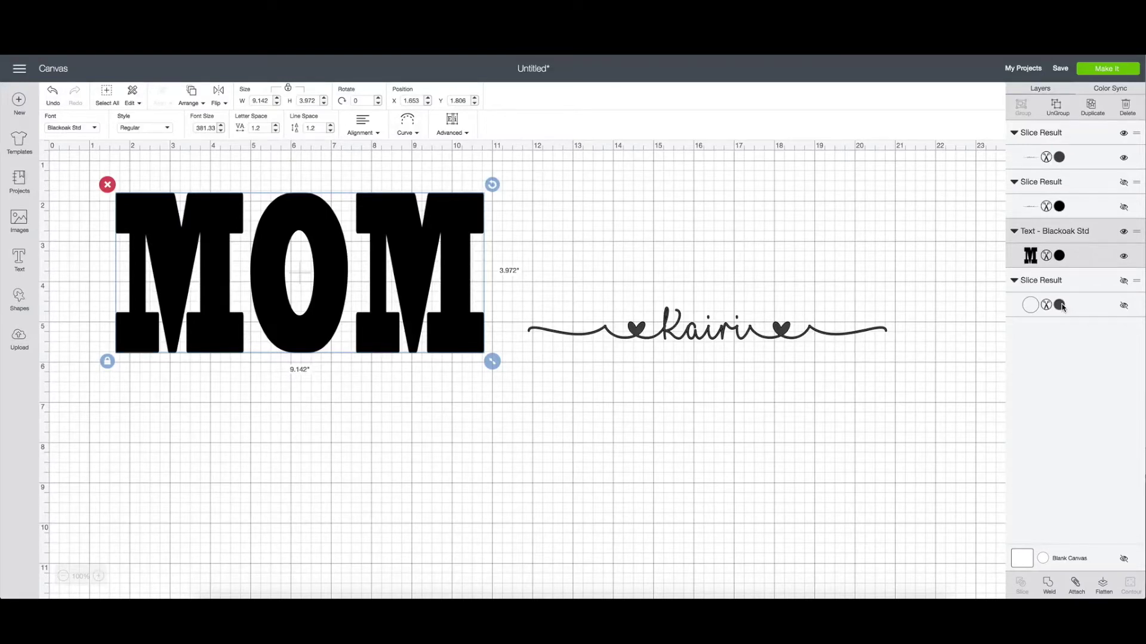
Move the Kairi heart-flourish design slightly down and right, to X 11.569, Y 5.625
click(754, 332)
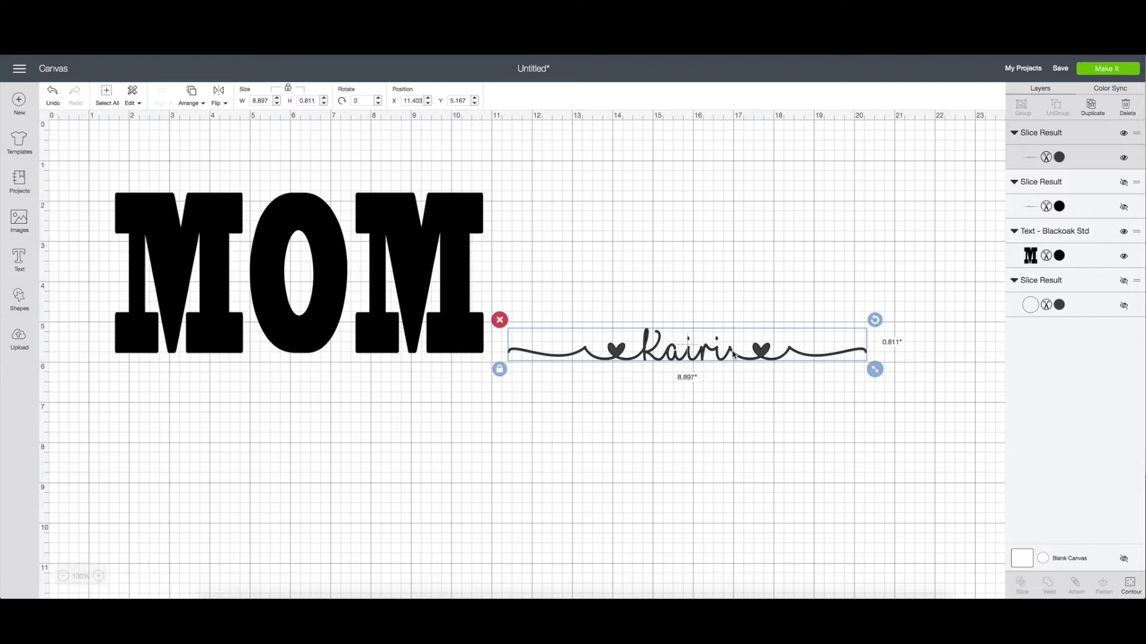
mouse_move(737, 357)
mouse_down()
mouse_move(748, 373)
mouse_move(739, 376)
mouse_up()
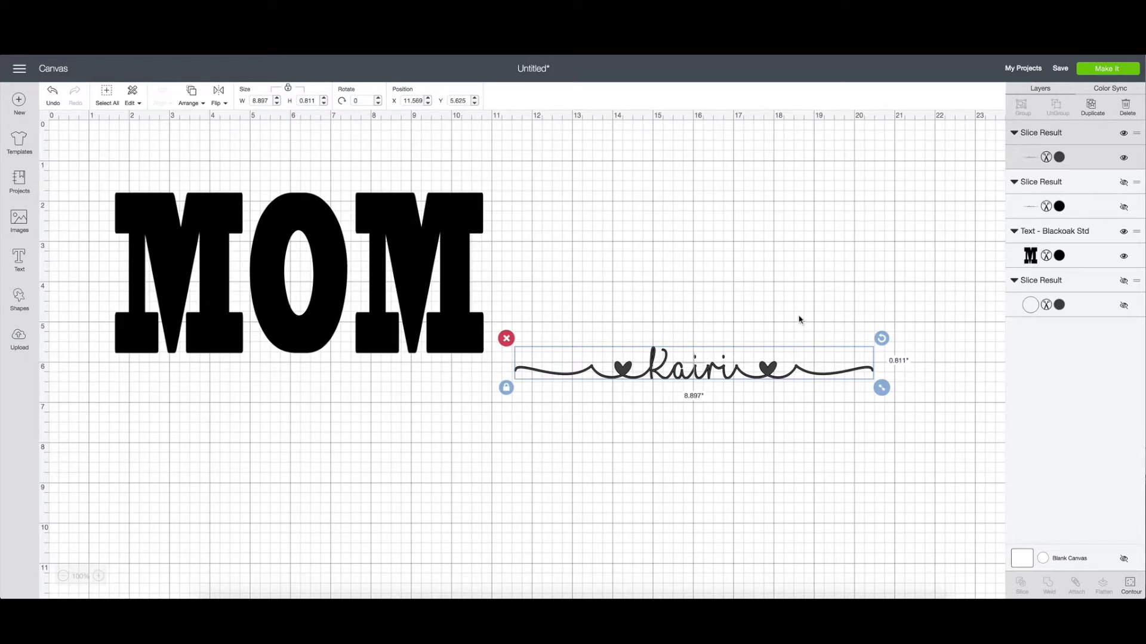
Hide the Blackoak Std MOM letters and switch the Kairi layer from Cut to Print
click(1123, 233)
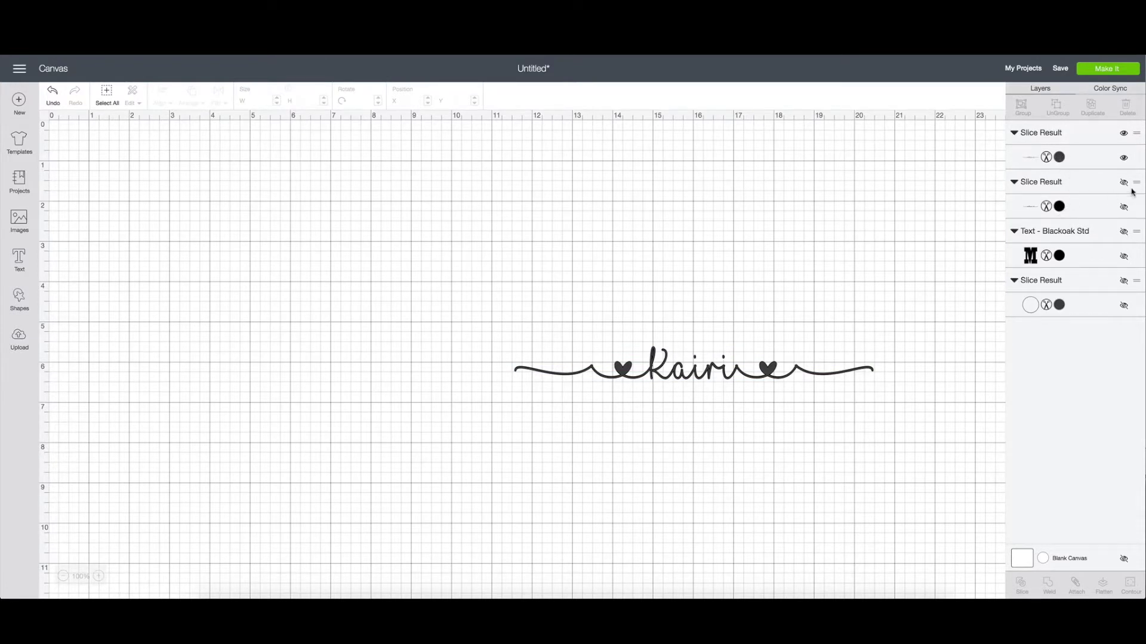
click(1047, 157)
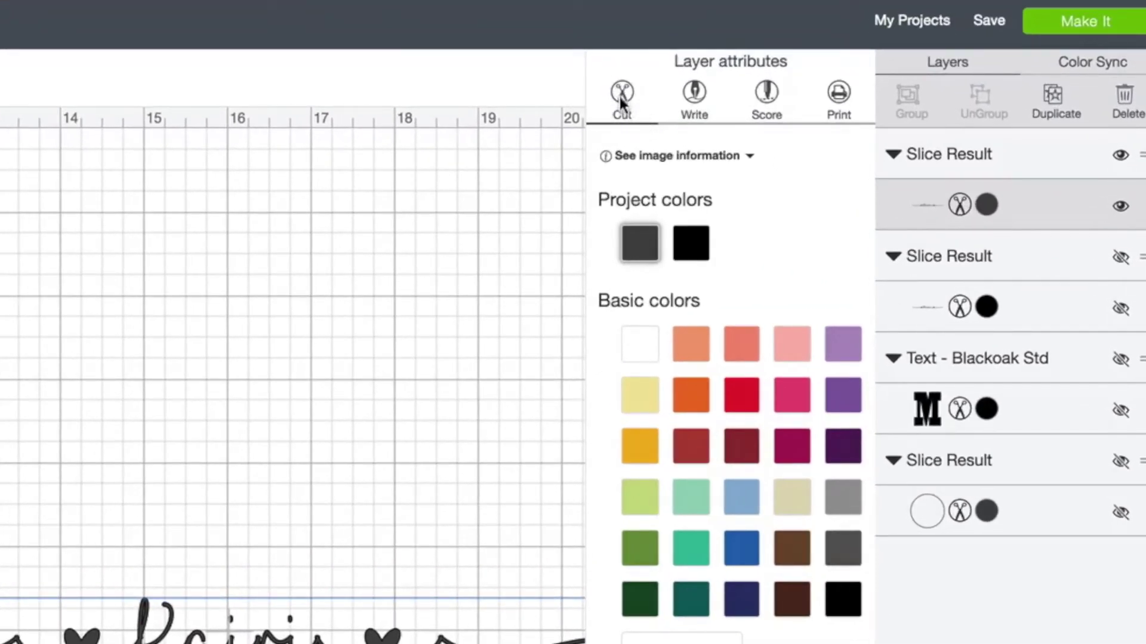
click(839, 94)
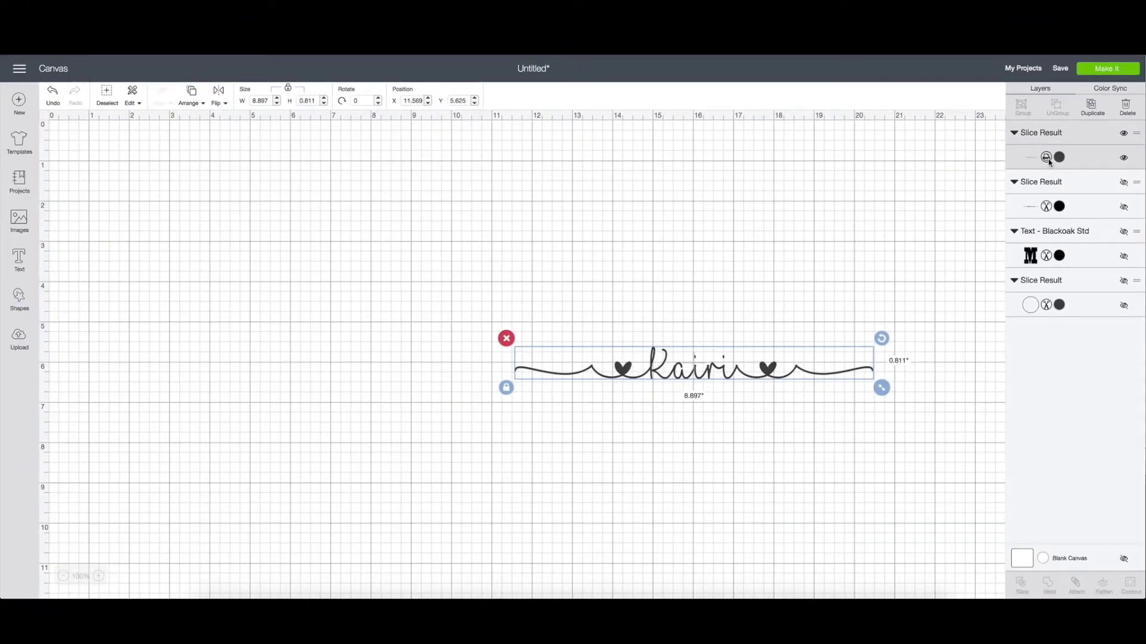
Open print setup for the Kairi mat (Print to PDF, 1 copy), toggling Bleed off then back on
click(1108, 69)
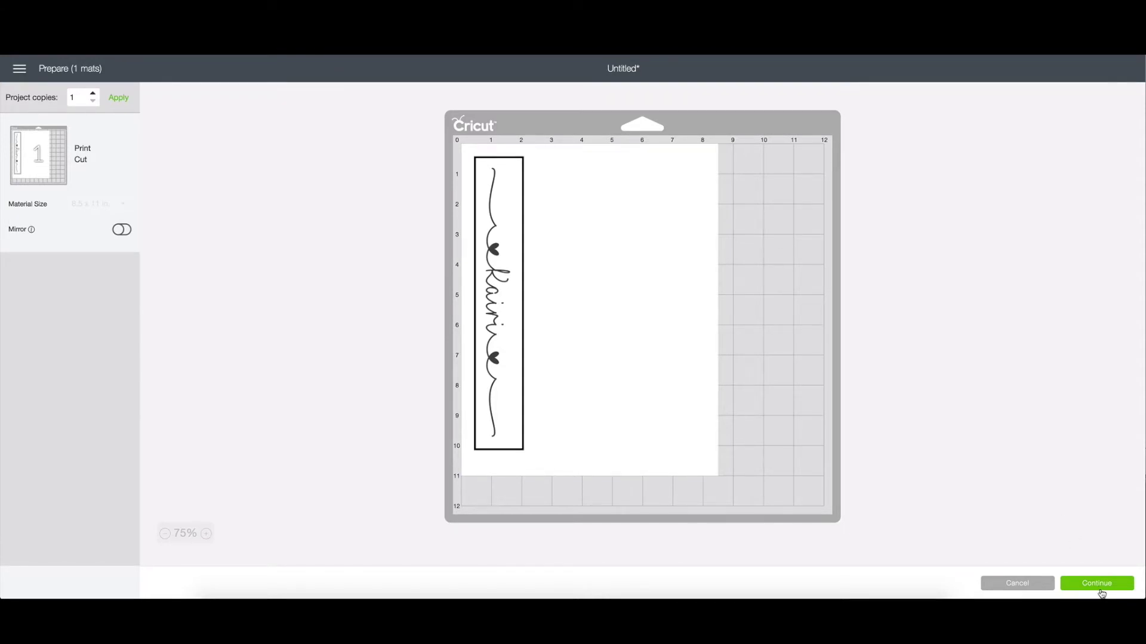
click(1102, 591)
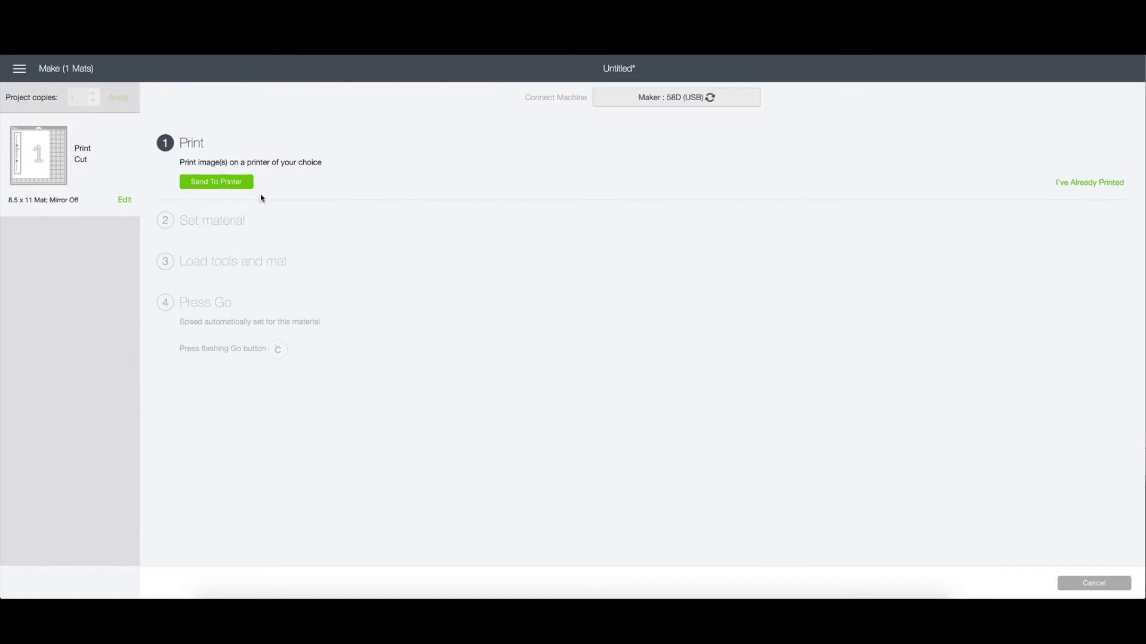
click(243, 182)
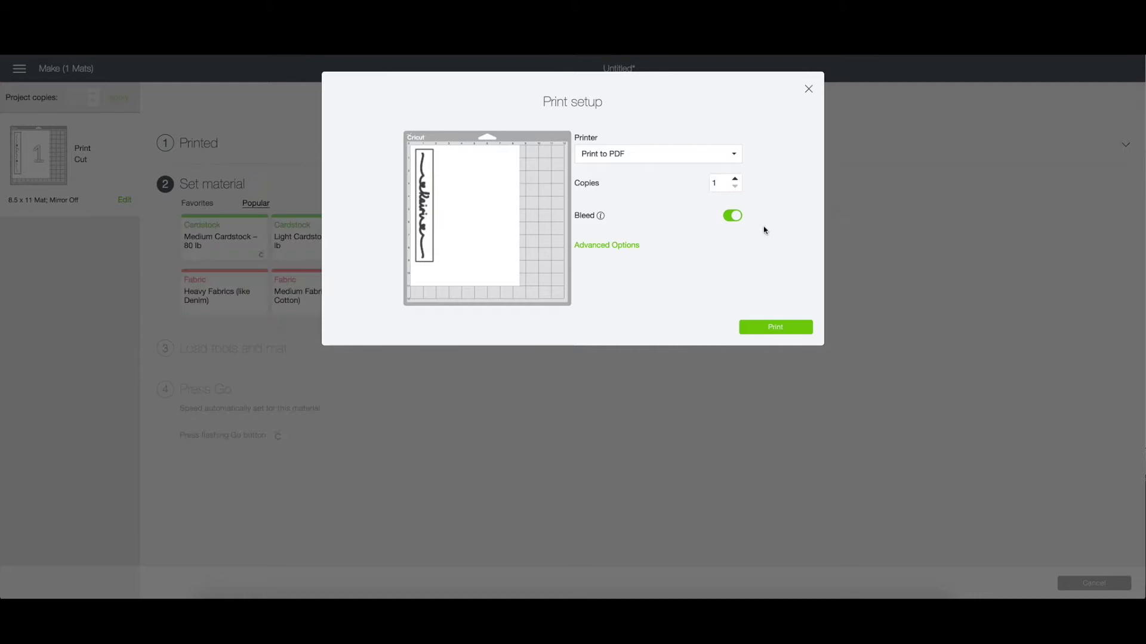
click(732, 216)
click(734, 217)
Save the mat preview image as kairi.png
right_click(502, 197)
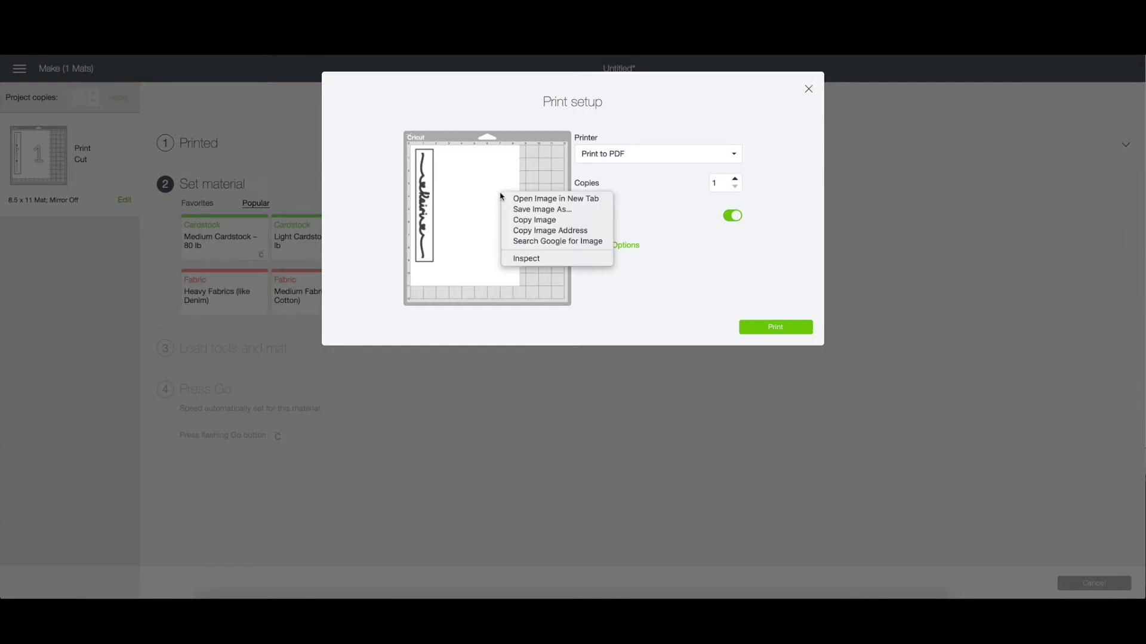
click(527, 210)
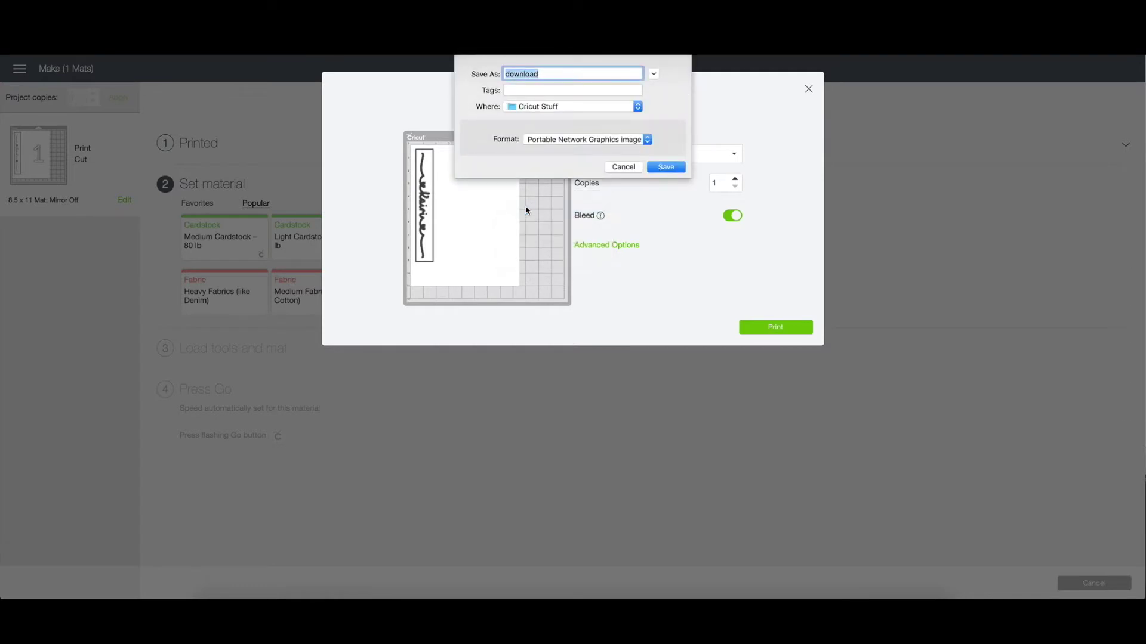
text(kairi.png)
key(Return)
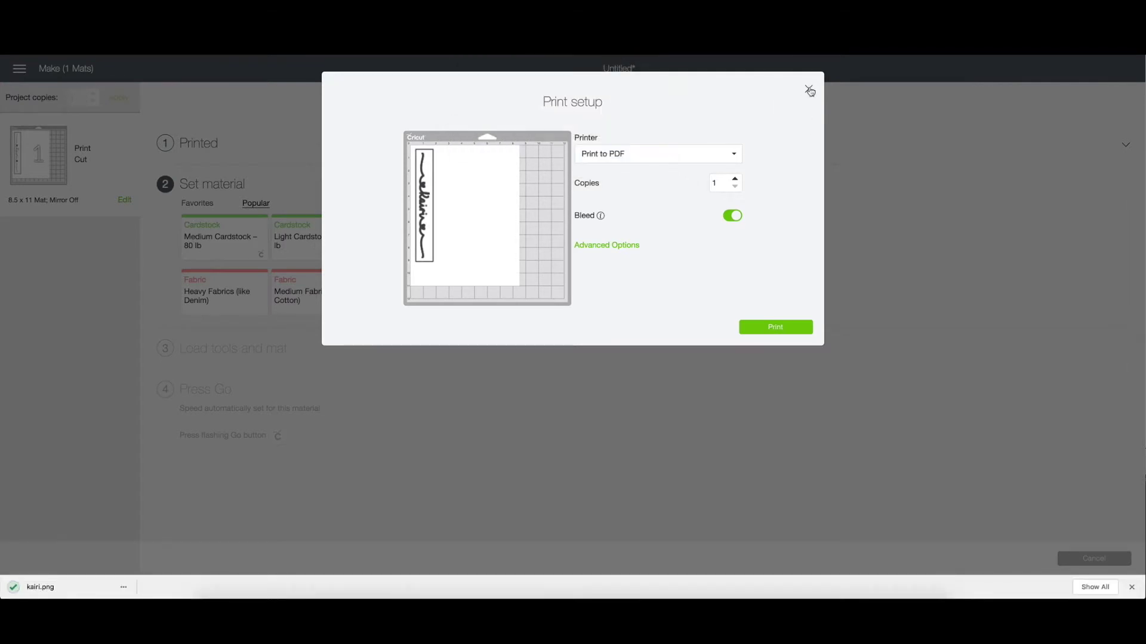
Close print setup and cancel the cut job, returning to the Canvas
click(809, 89)
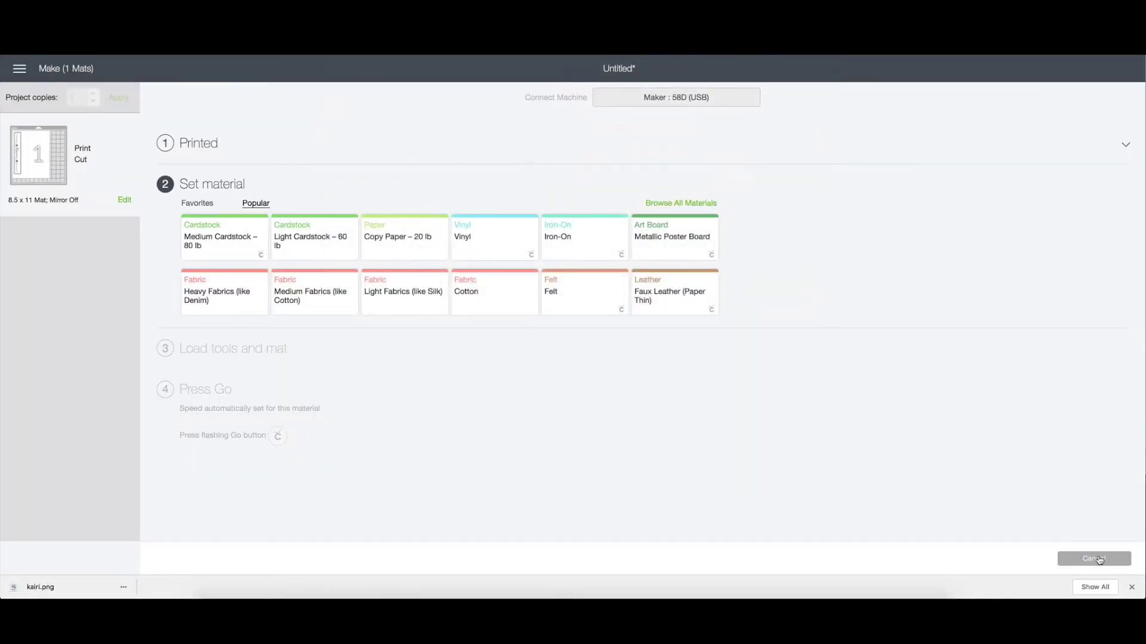
click(1099, 559)
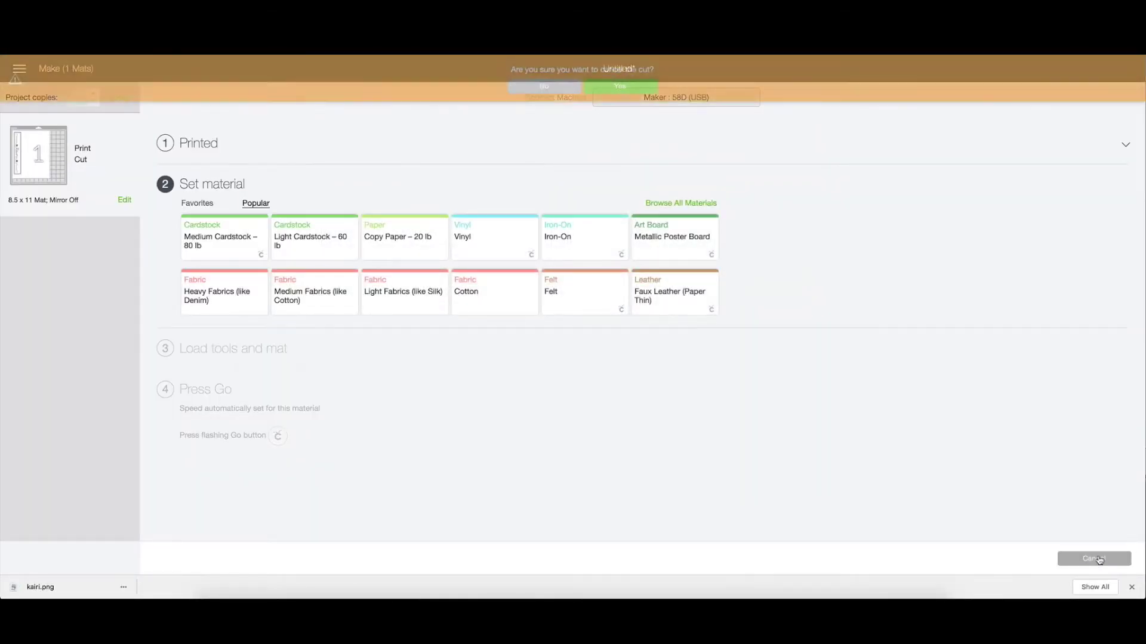
click(622, 87)
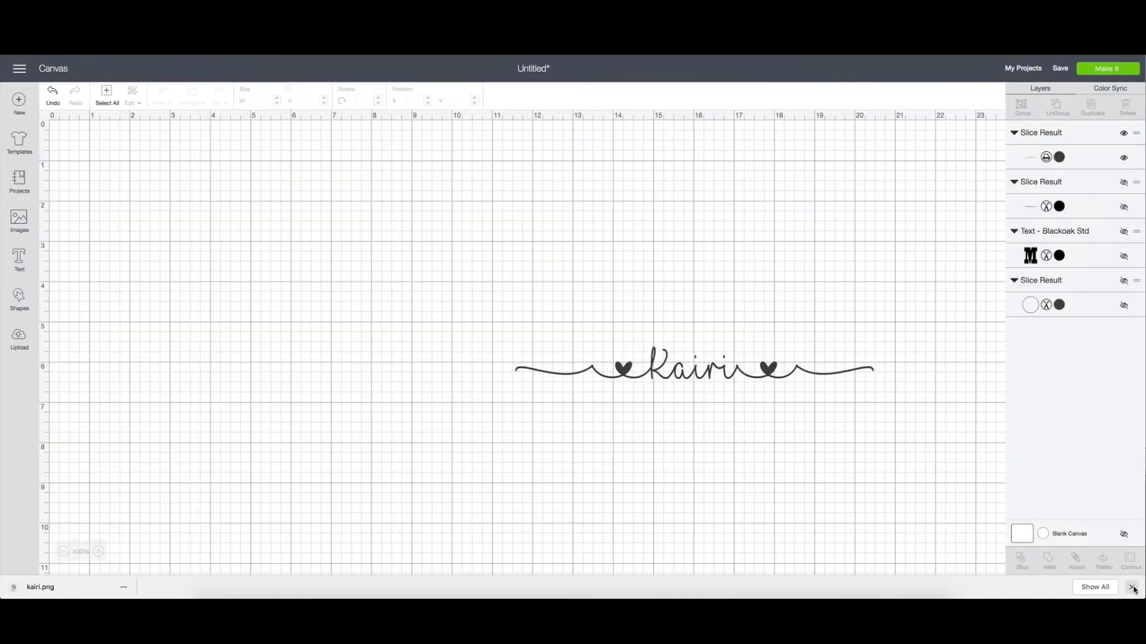
Dismiss the downloads bar, keep the Kairi layer on Print, and unhide the MOM letters
click(1131, 587)
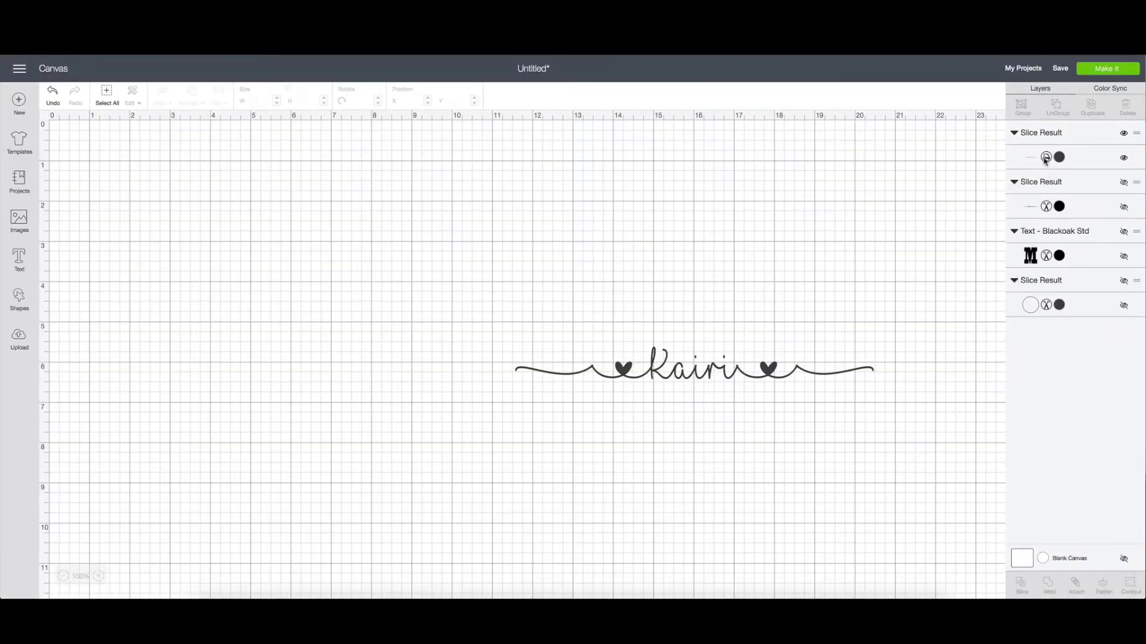
click(1046, 157)
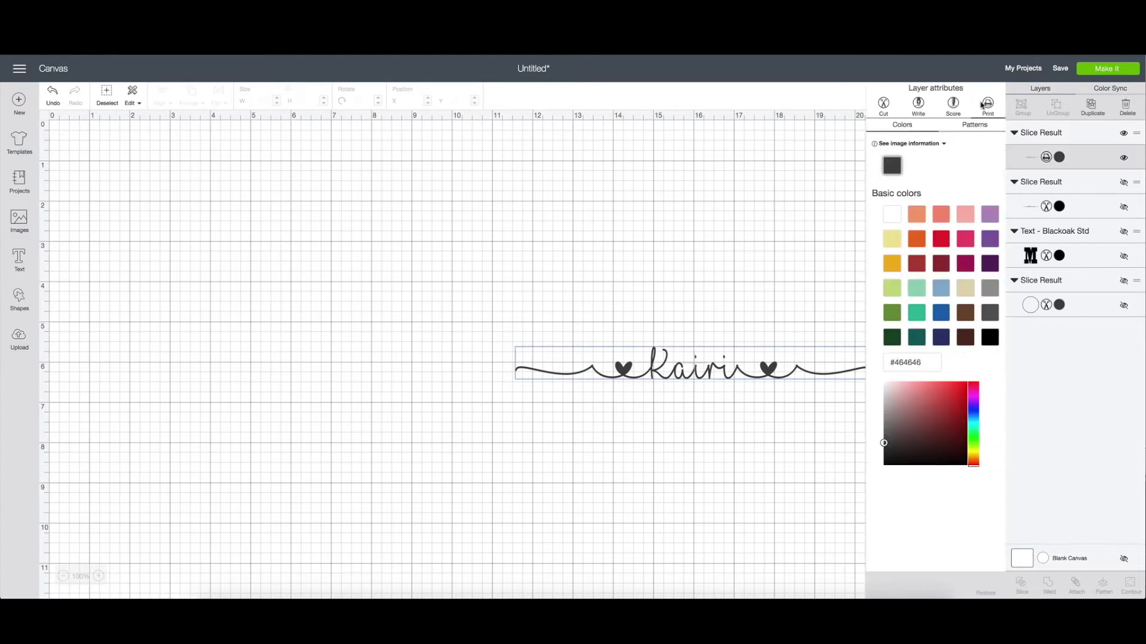
click(982, 105)
click(1123, 232)
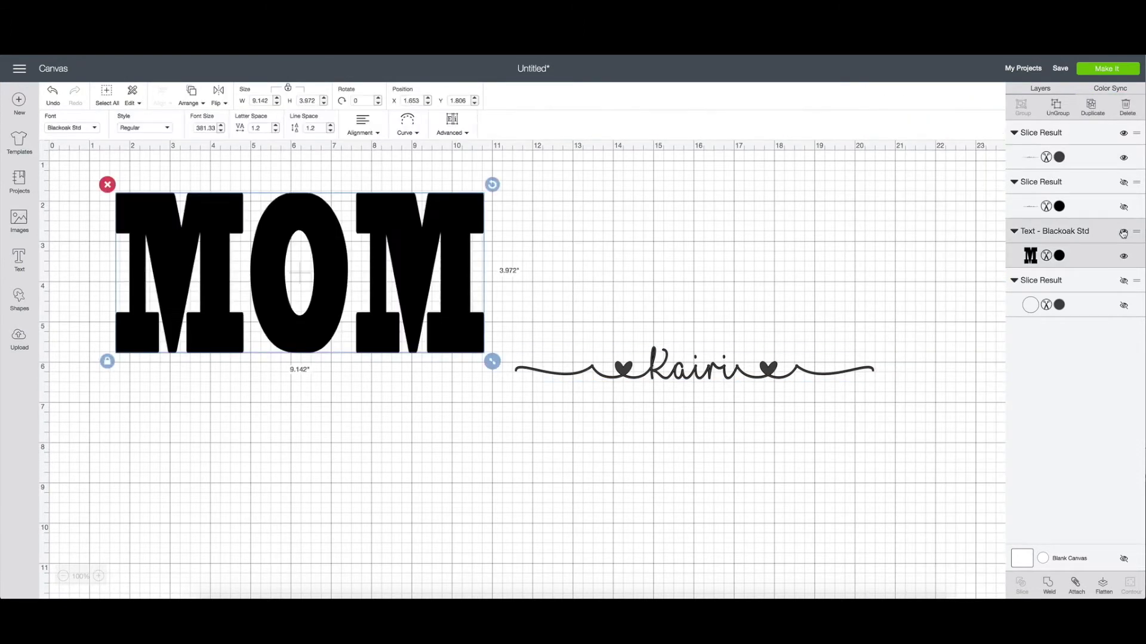
Upload the saved kairi.png file into the image upload page
click(20, 339)
click(294, 299)
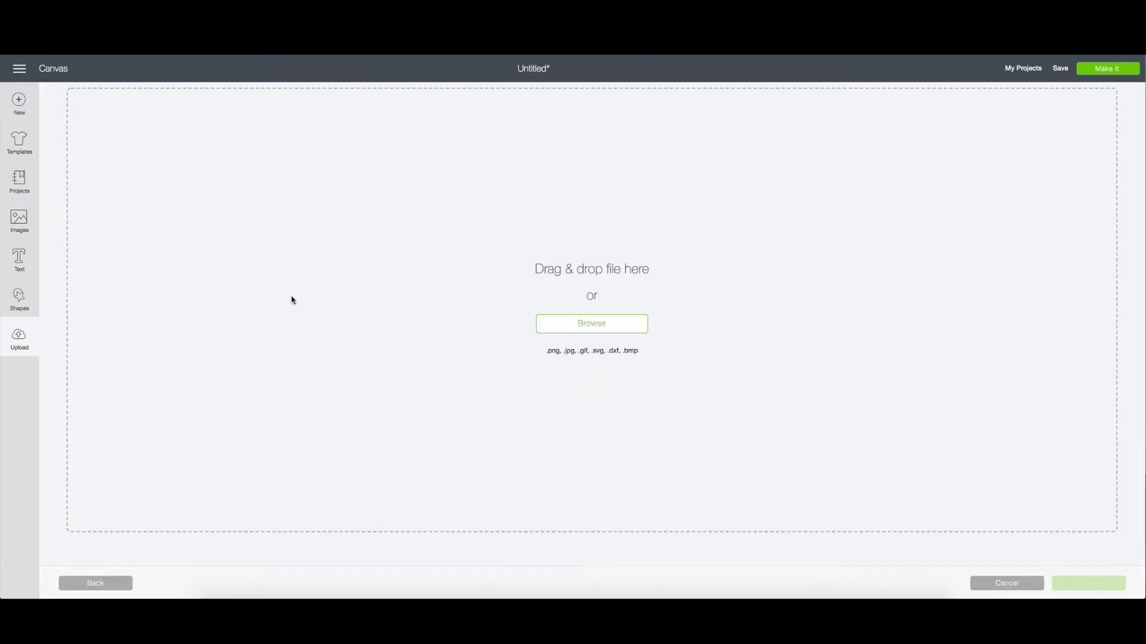
click(597, 323)
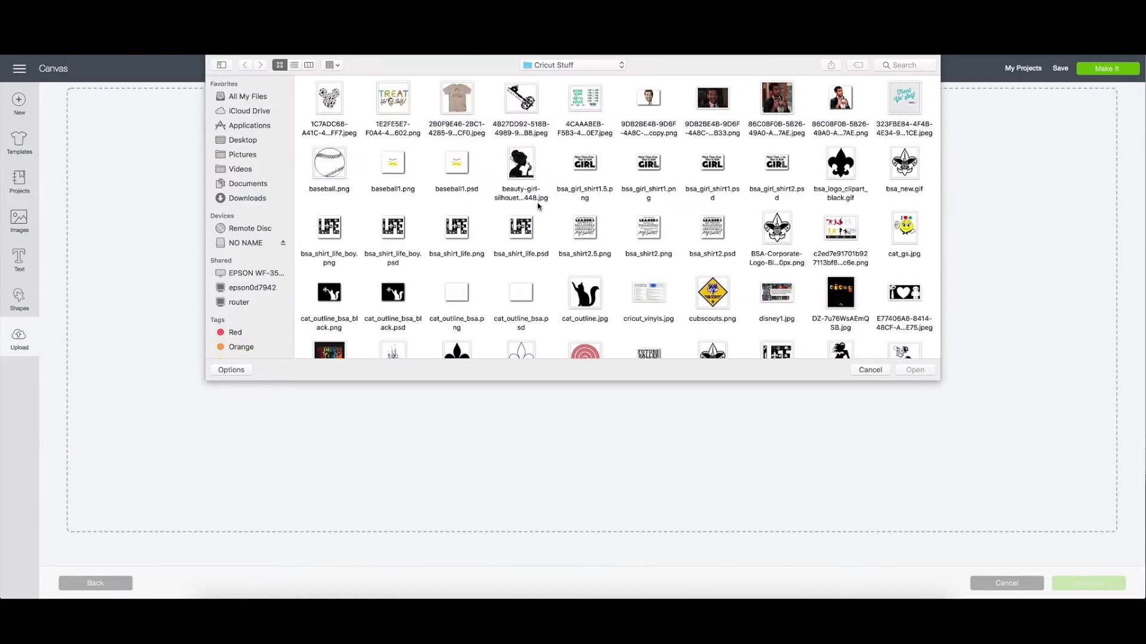
scroll(769, 220, down, 5)
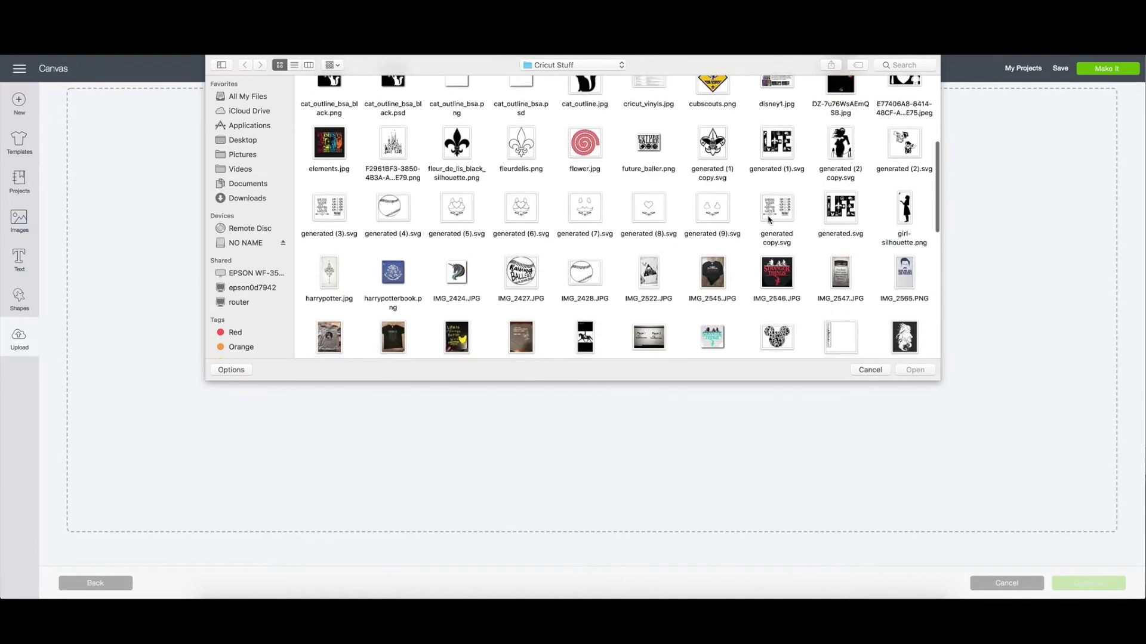
scroll(769, 220, down, 2)
click(841, 262)
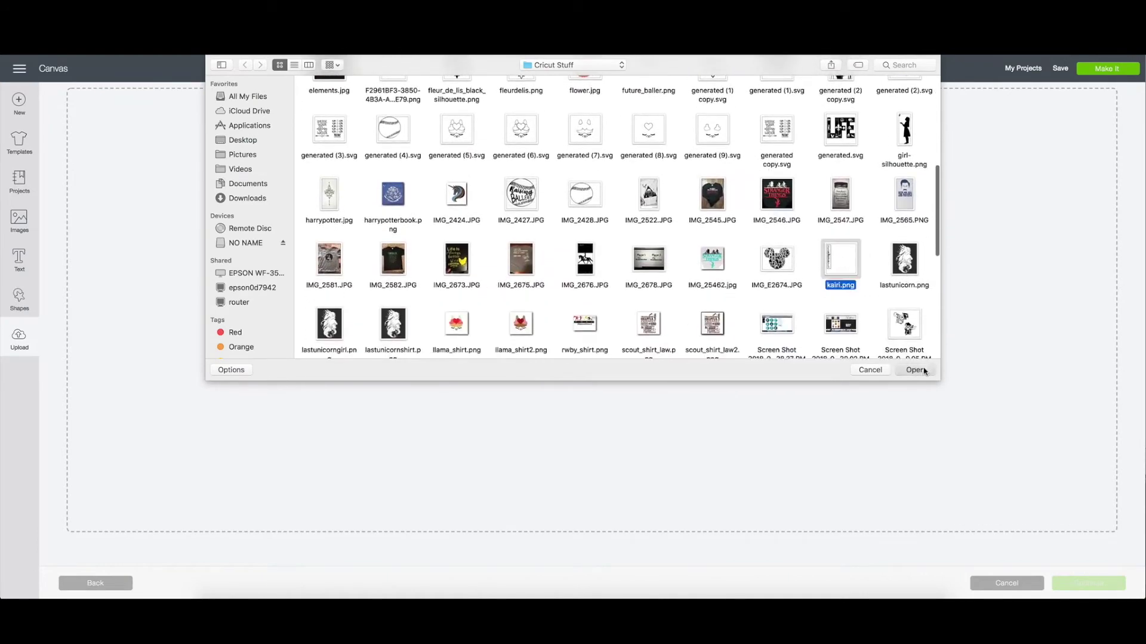
click(923, 371)
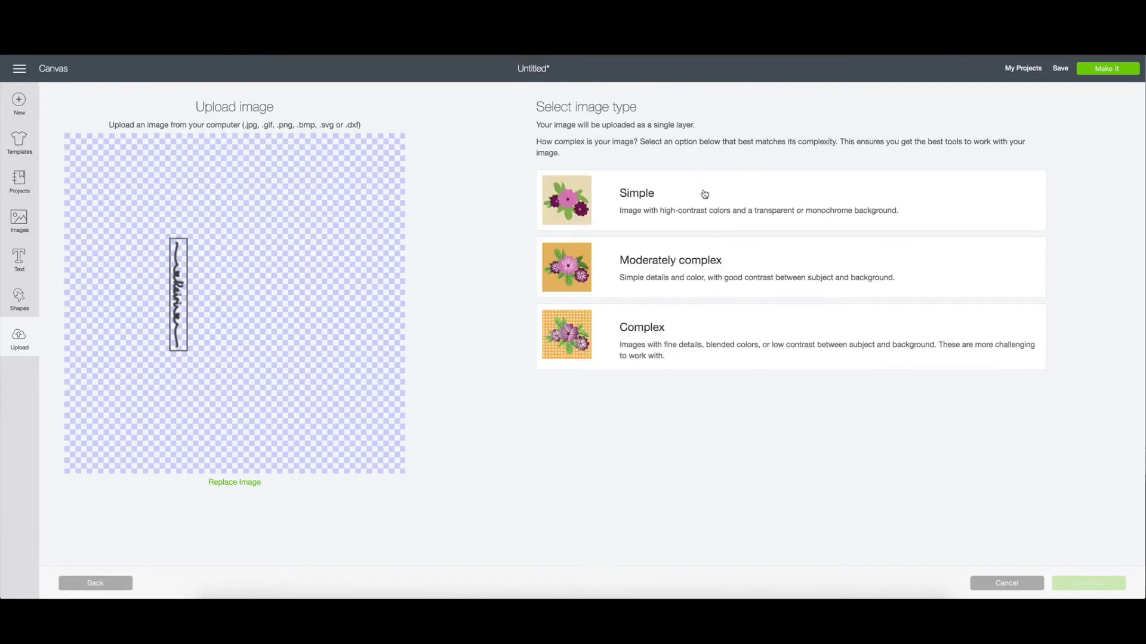
Mark kairi.png as a Simple image and crop it to just the tall name strip
click(704, 194)
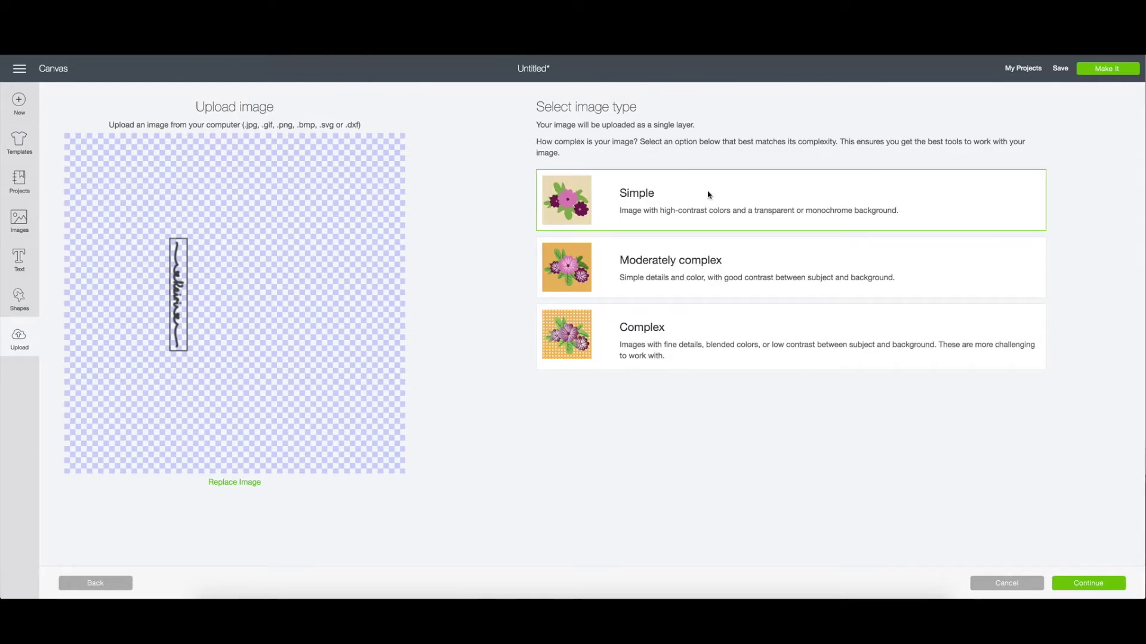
click(1081, 584)
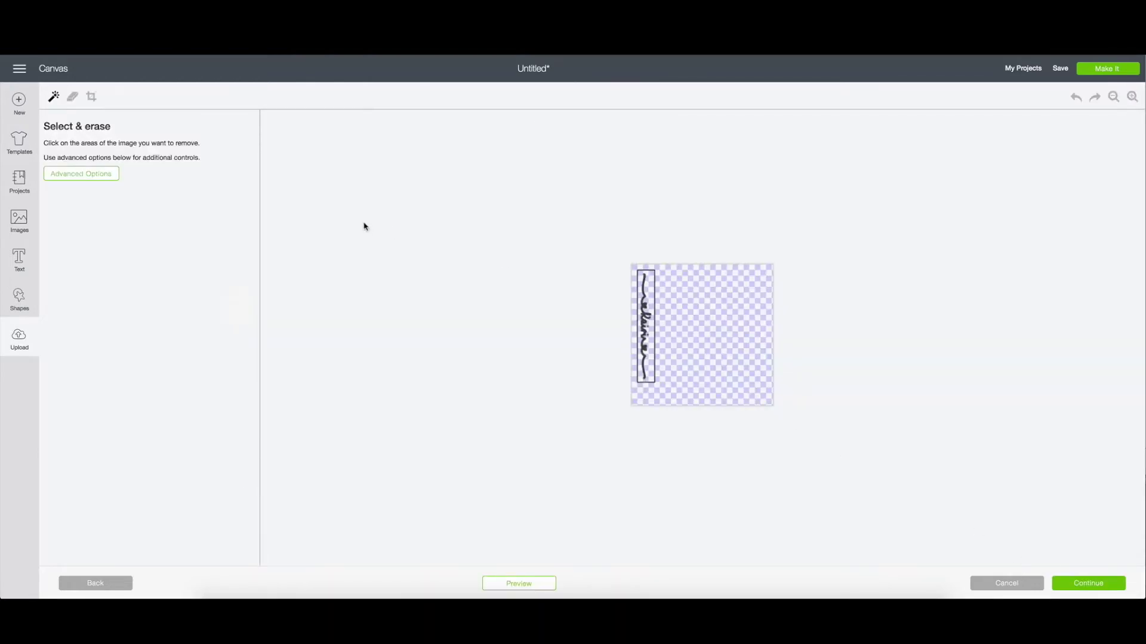
click(1132, 97)
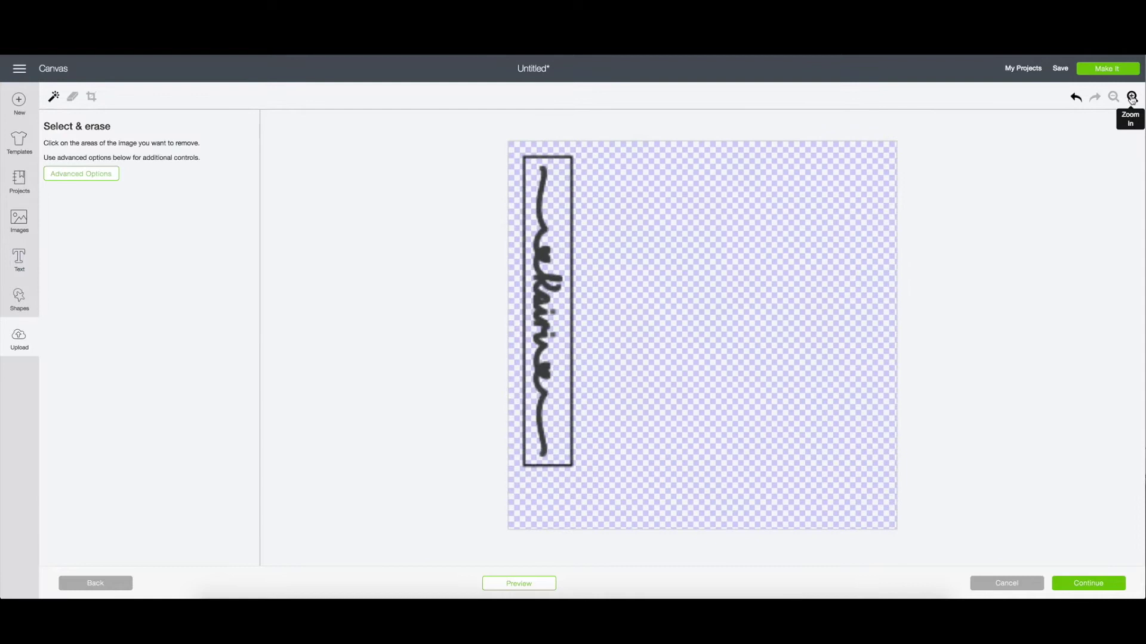
click(1132, 96)
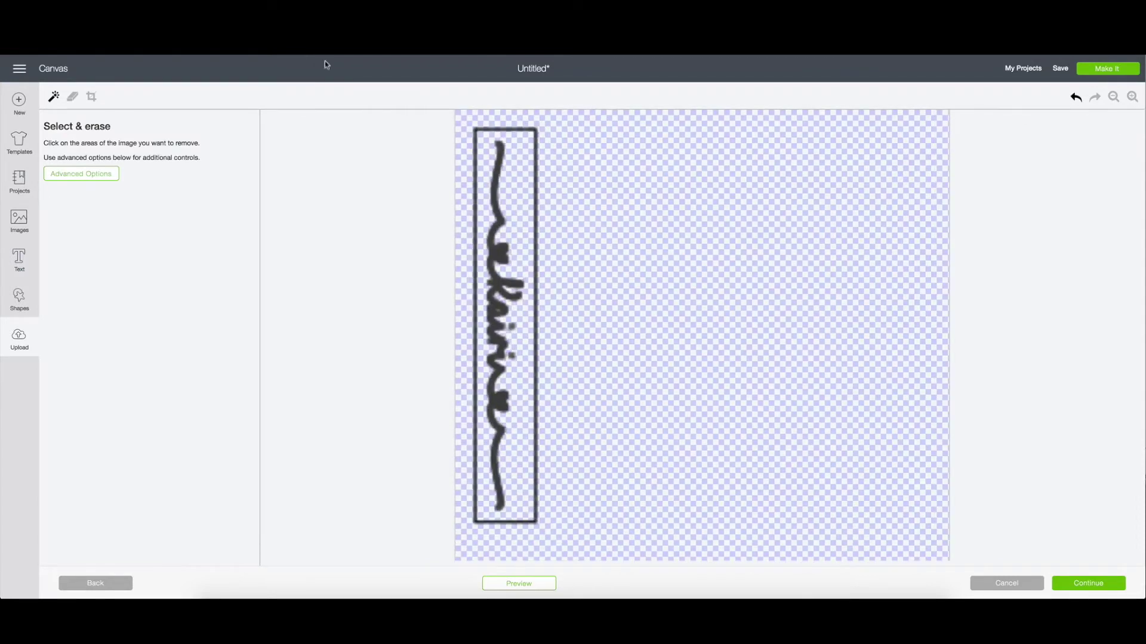
click(92, 97)
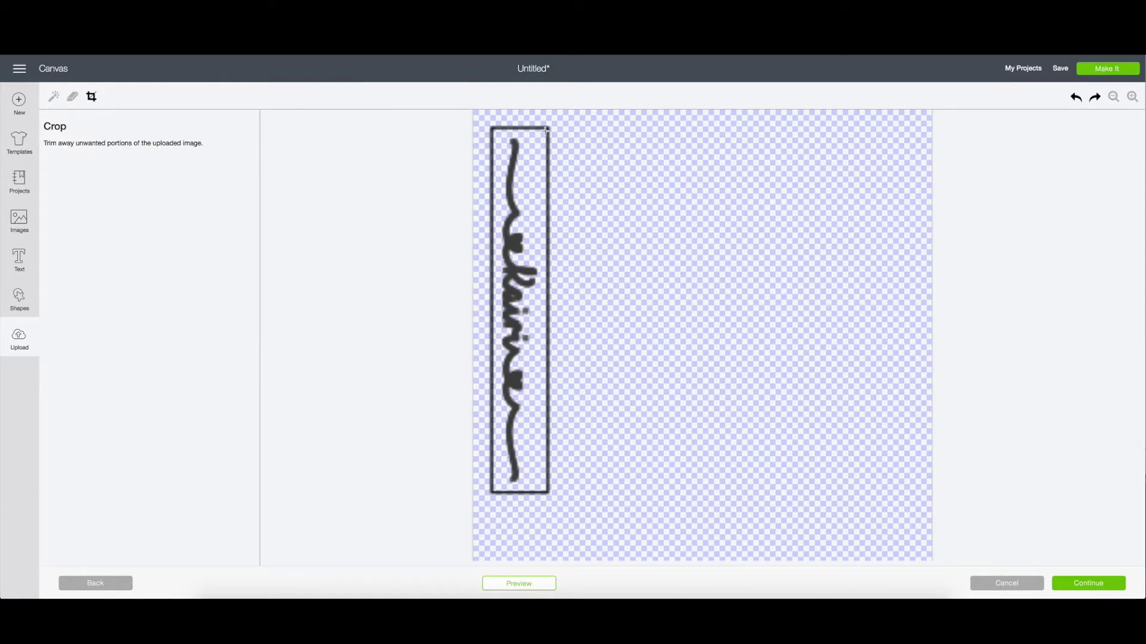
drag(545, 130, 494, 490)
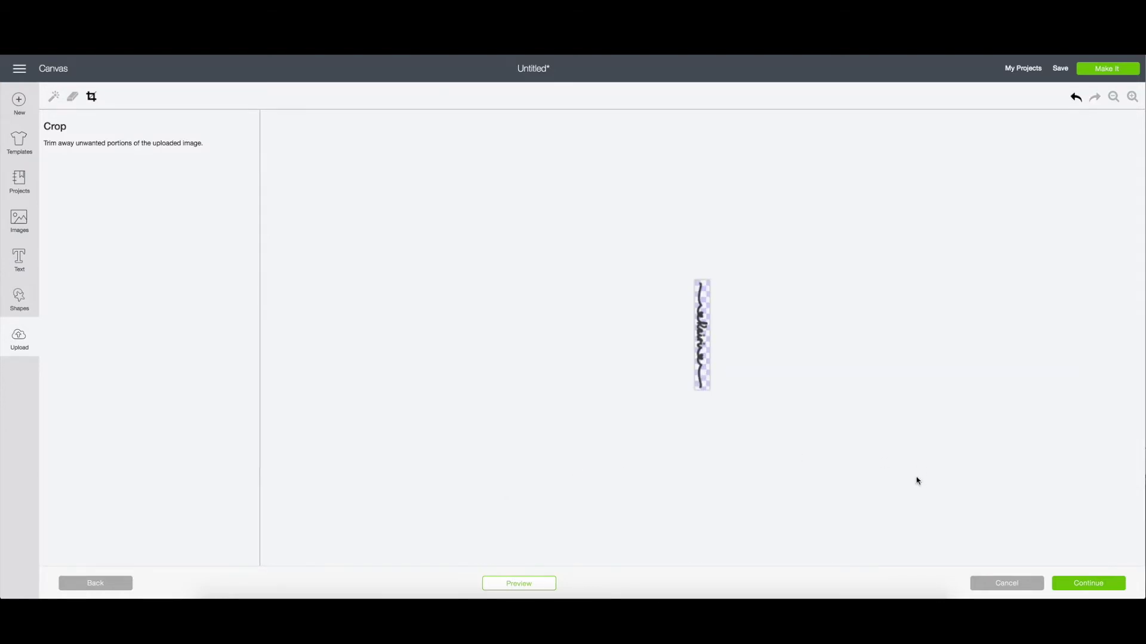
click(1088, 588)
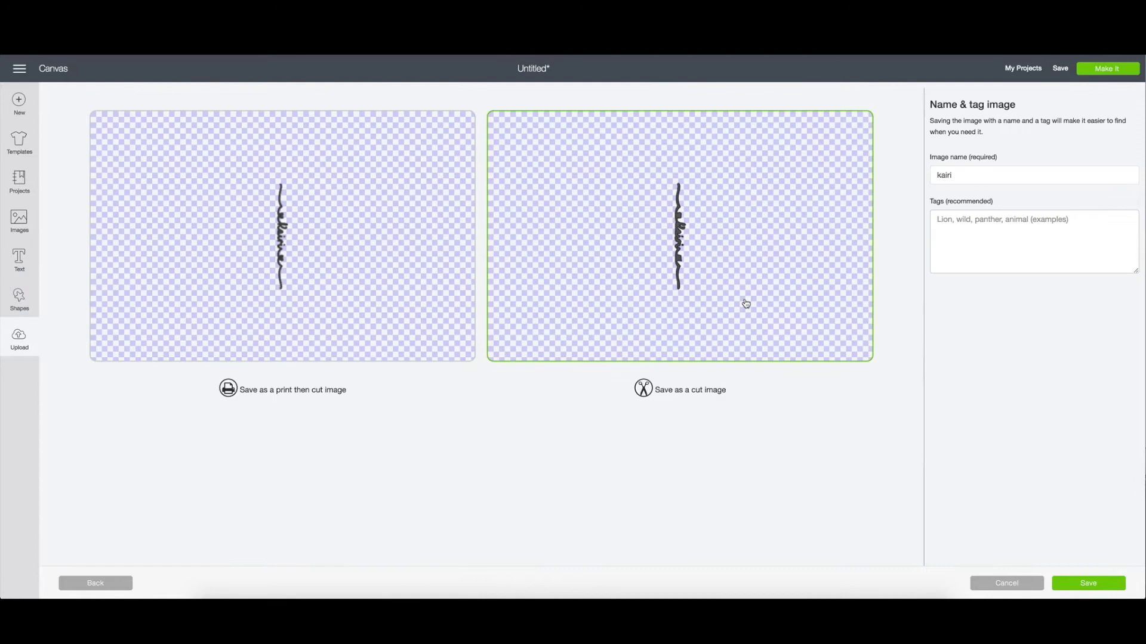
Save the kairi upload as a cut image and insert it onto the canvas
click(1016, 181)
click(1121, 589)
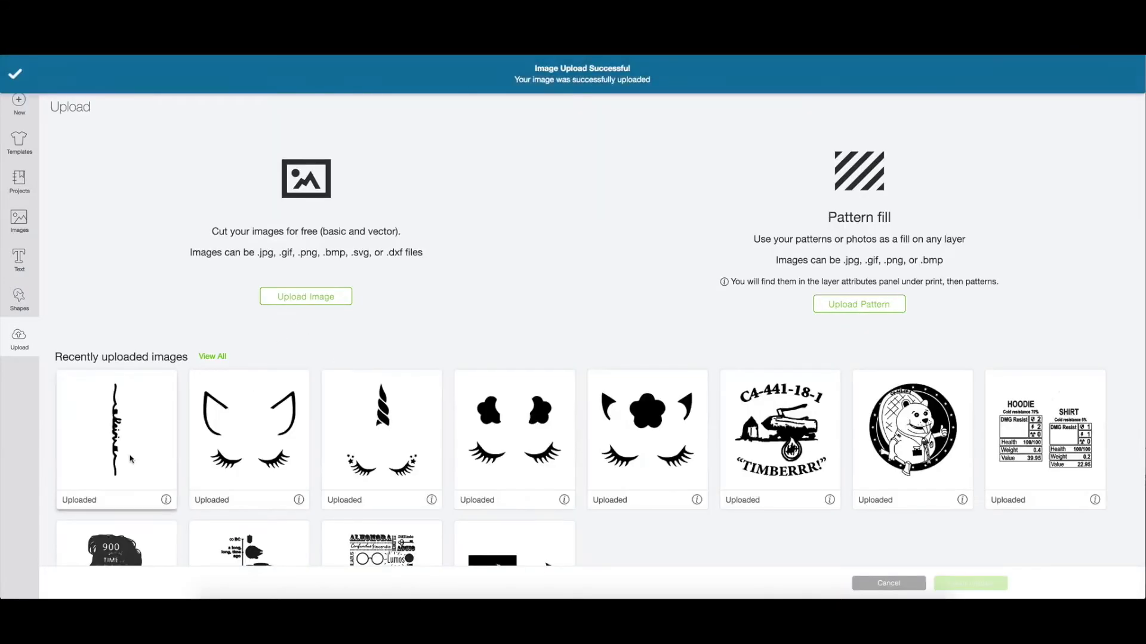
click(969, 584)
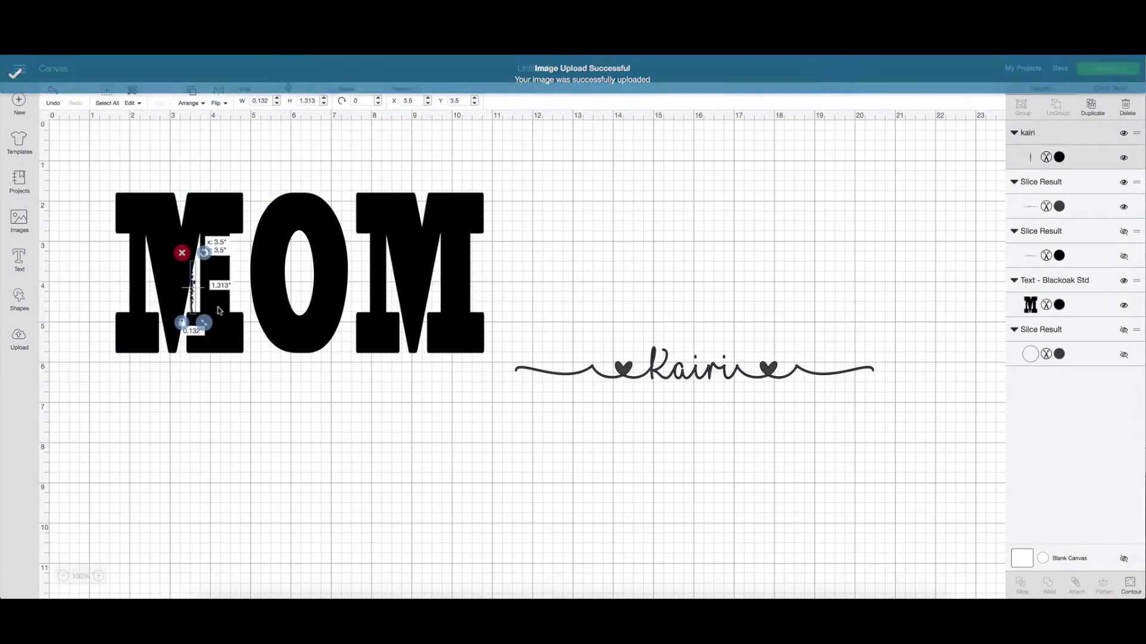
Rotate the name silhouette horizontal, enlarge it to about 8.77 inches, and place it over the cursive name
drag(188, 296, 467, 448)
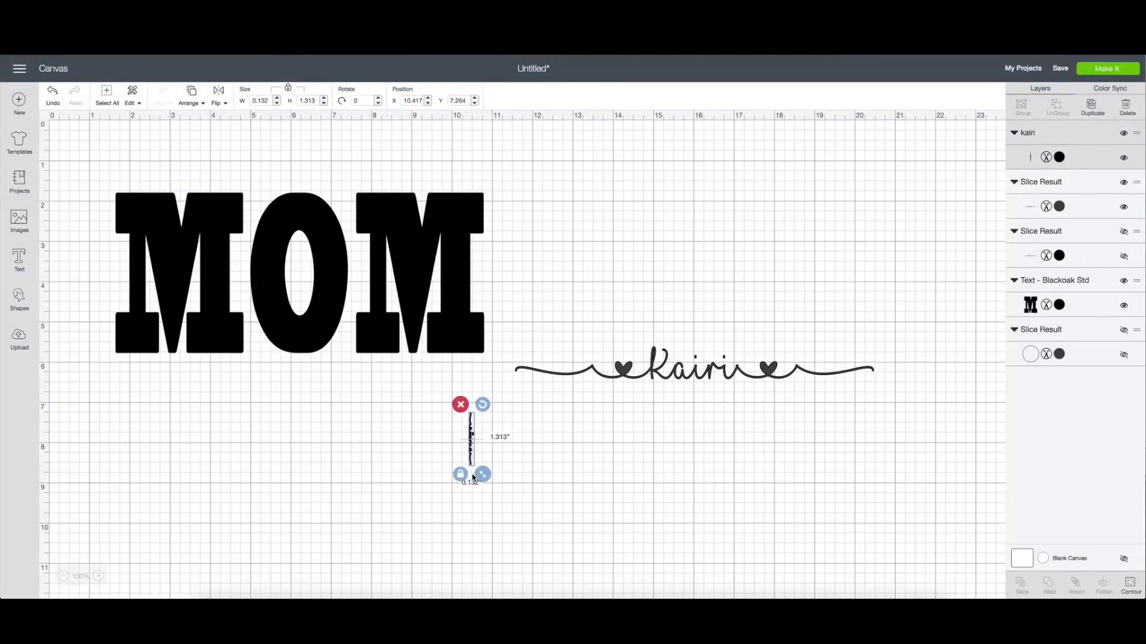
drag(485, 407, 404, 414)
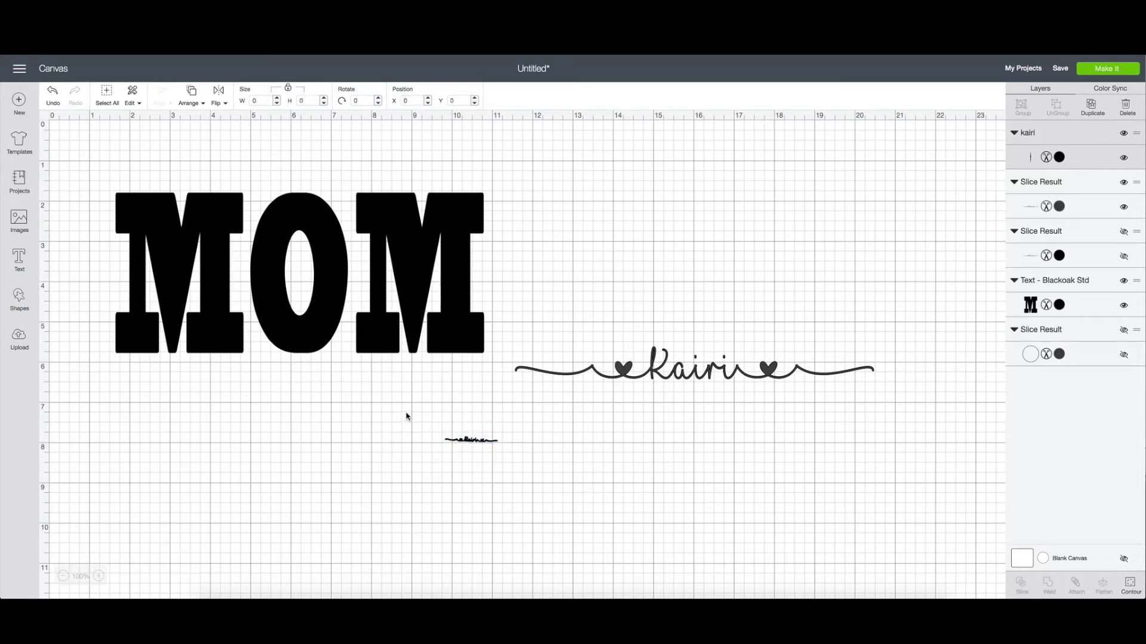
drag(504, 452, 781, 537)
drag(711, 450, 763, 374)
drag(866, 392, 841, 379)
drag(883, 334, 884, 337)
Send the silhouette behind the cursive name and fine-tune the name design to 8.897 inches wide
right_click(793, 388)
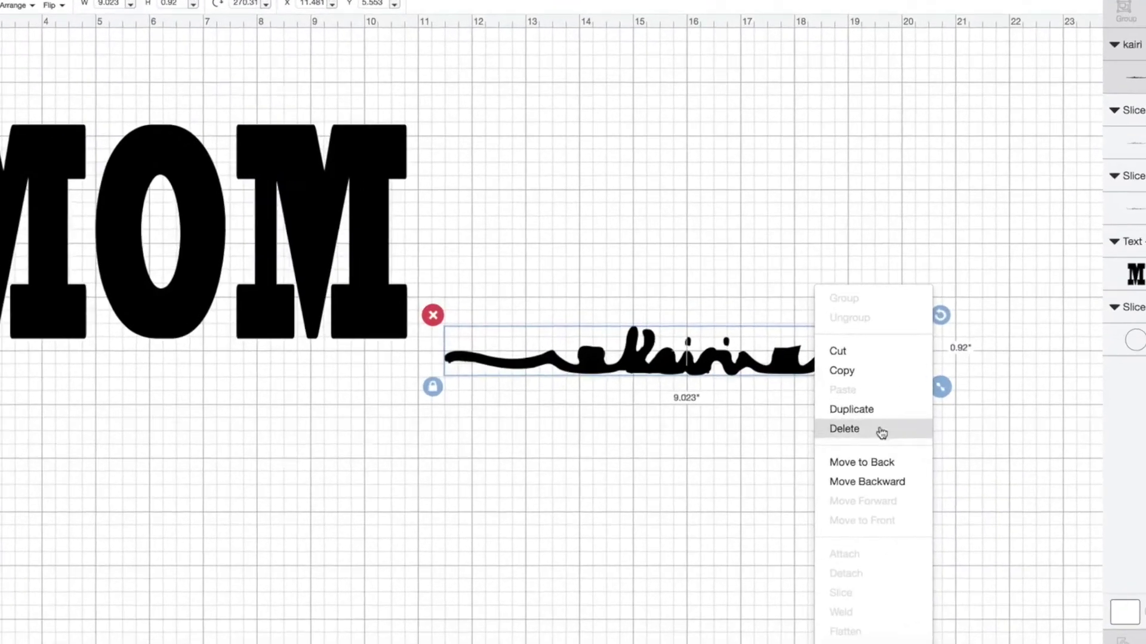
click(826, 445)
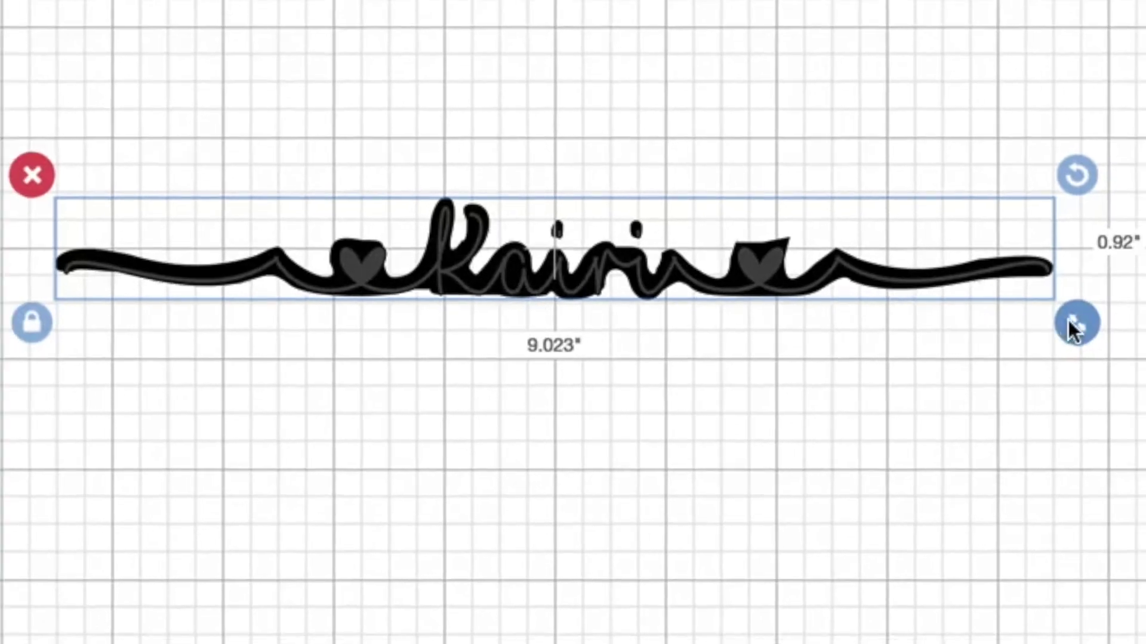
drag(1108, 322, 1134, 330)
drag(935, 397, 919, 394)
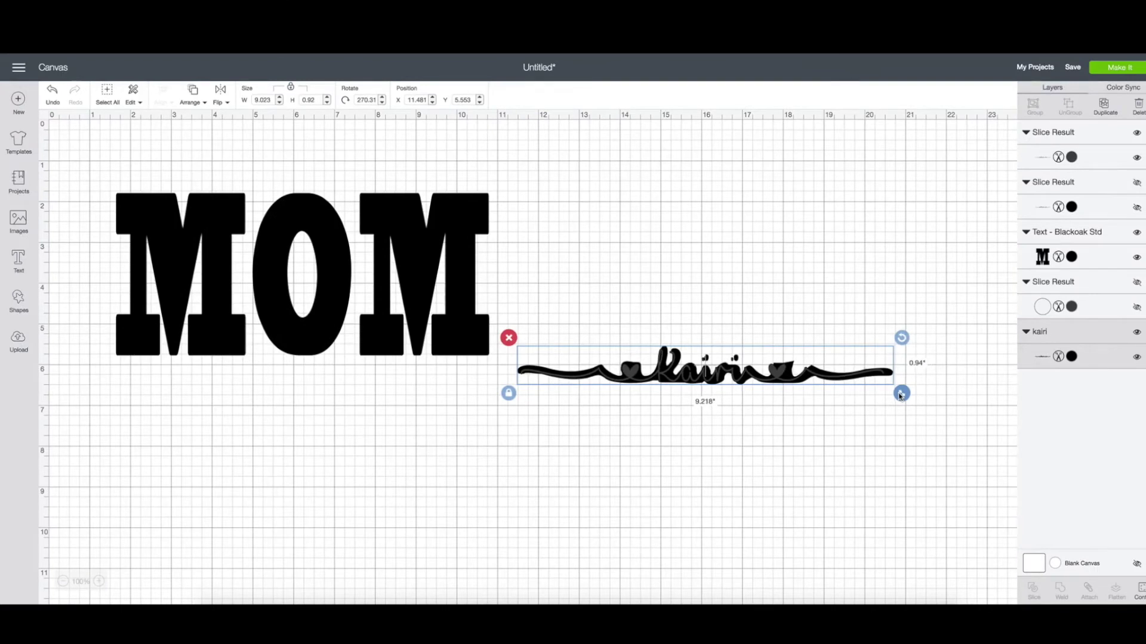
drag(809, 384, 799, 382)
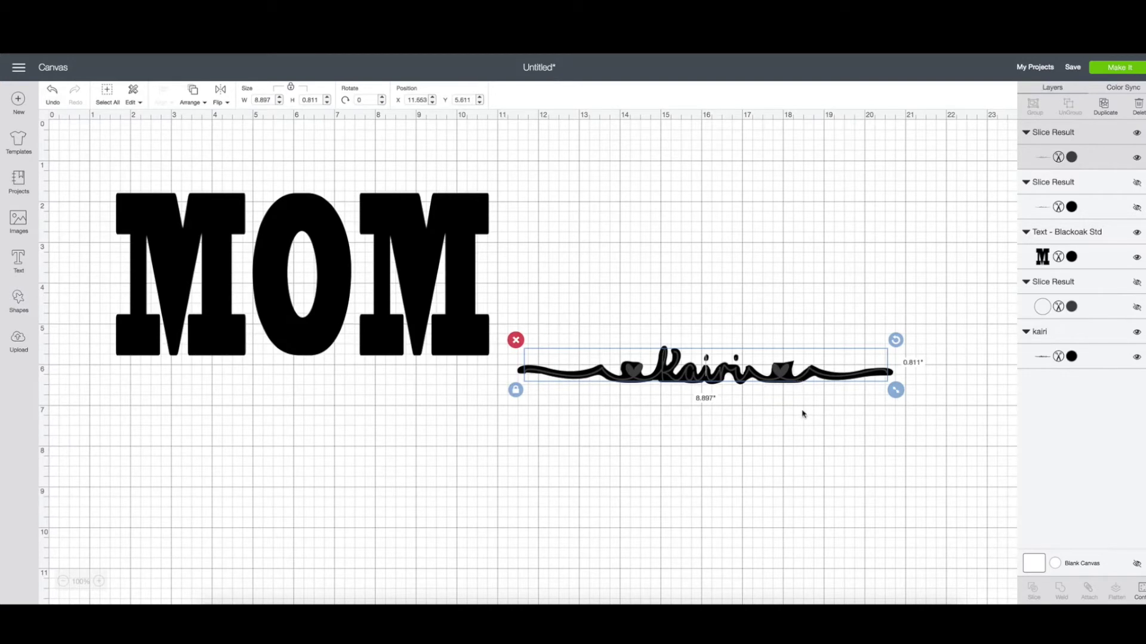
Move the thin cursive name down below the thick black silhouette
click(802, 414)
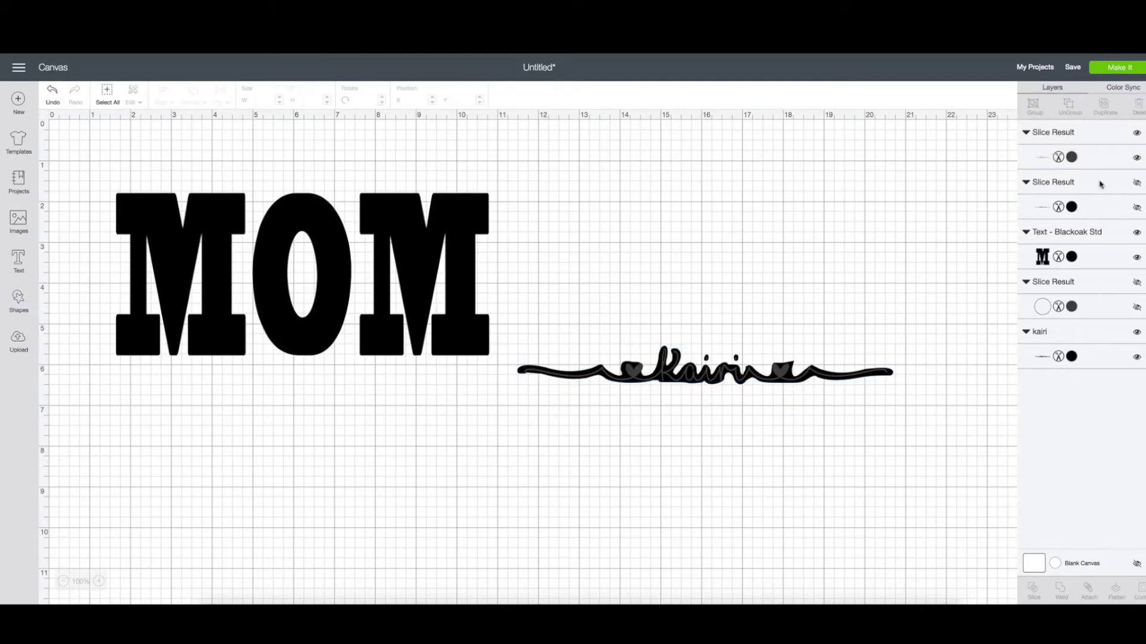
drag(845, 382, 816, 446)
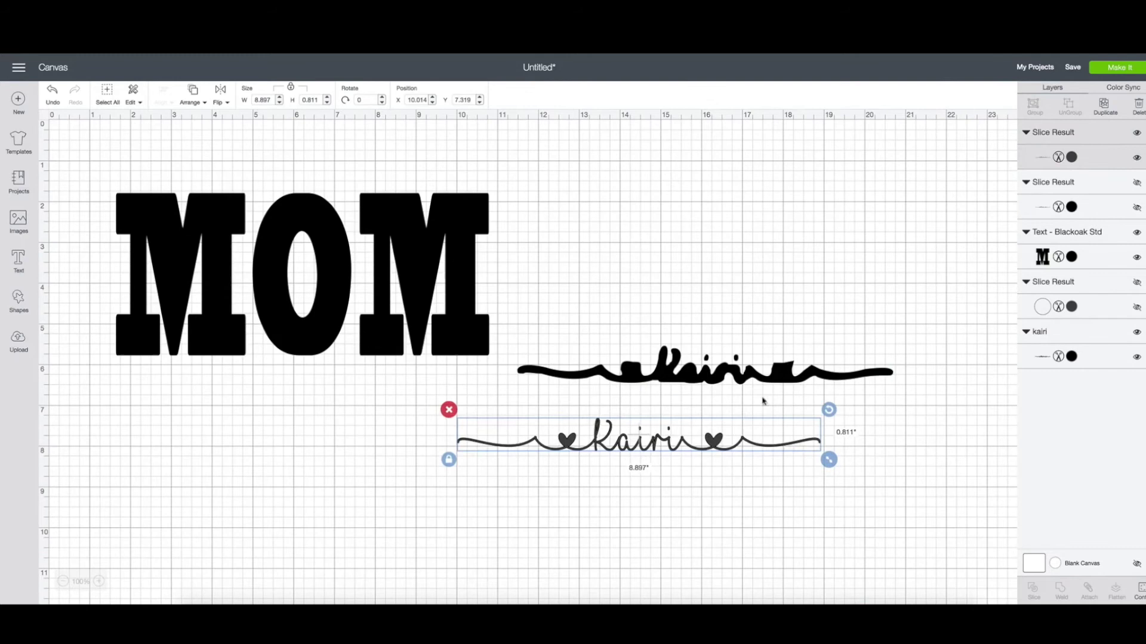
click(719, 373)
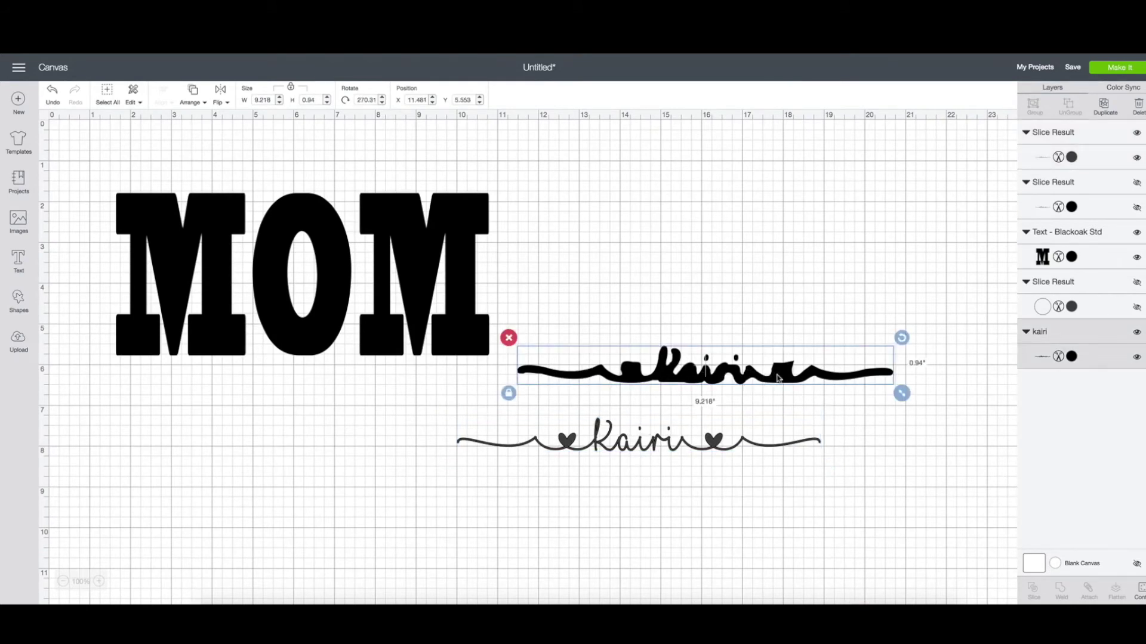
Shift the MOM text right and lay the kairi silhouette across the middle of its letters
drag(779, 379, 376, 298)
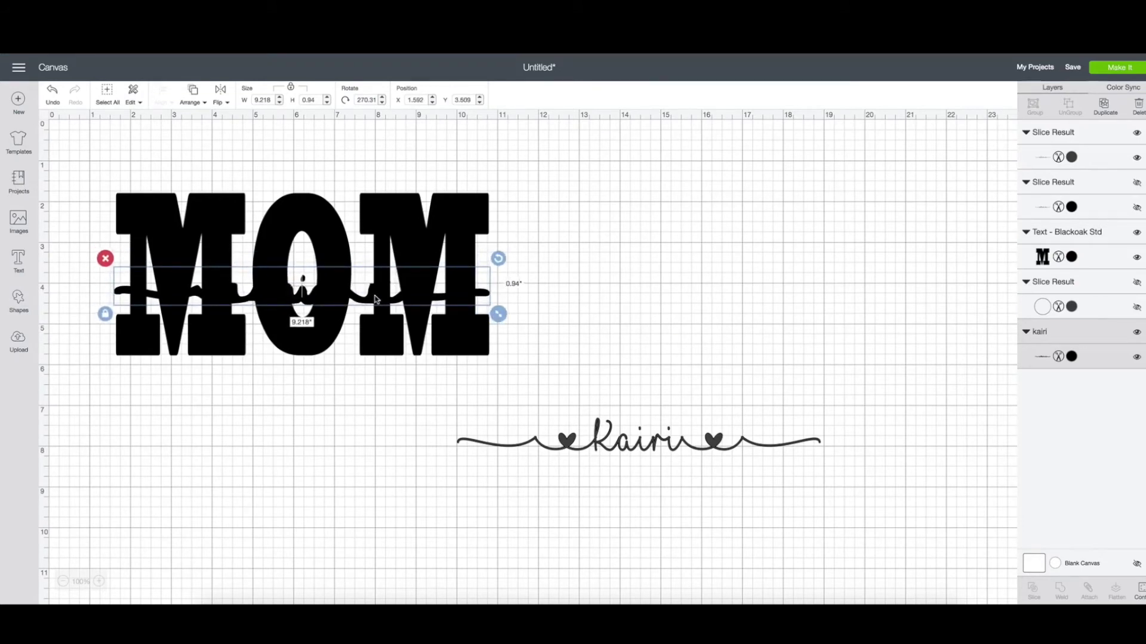
right_click(488, 295)
drag(483, 294, 802, 287)
click(334, 313)
drag(272, 325, 578, 287)
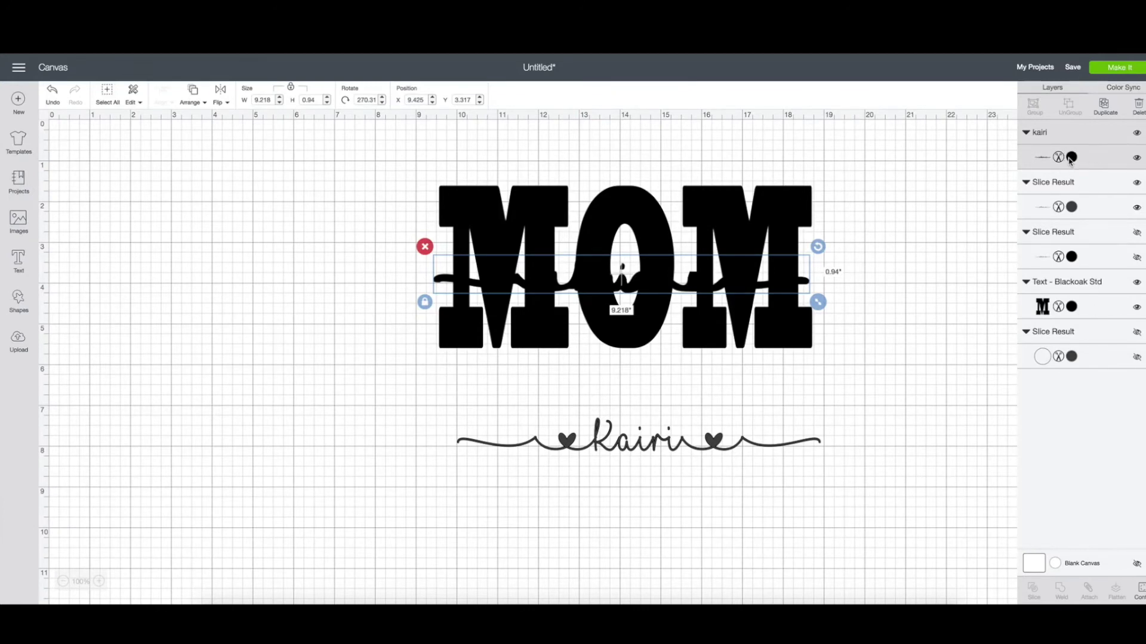
Recolour the name silhouette pink, nudge it to X 9.606, Y 3.414, and add MOM to the selection
click(1072, 156)
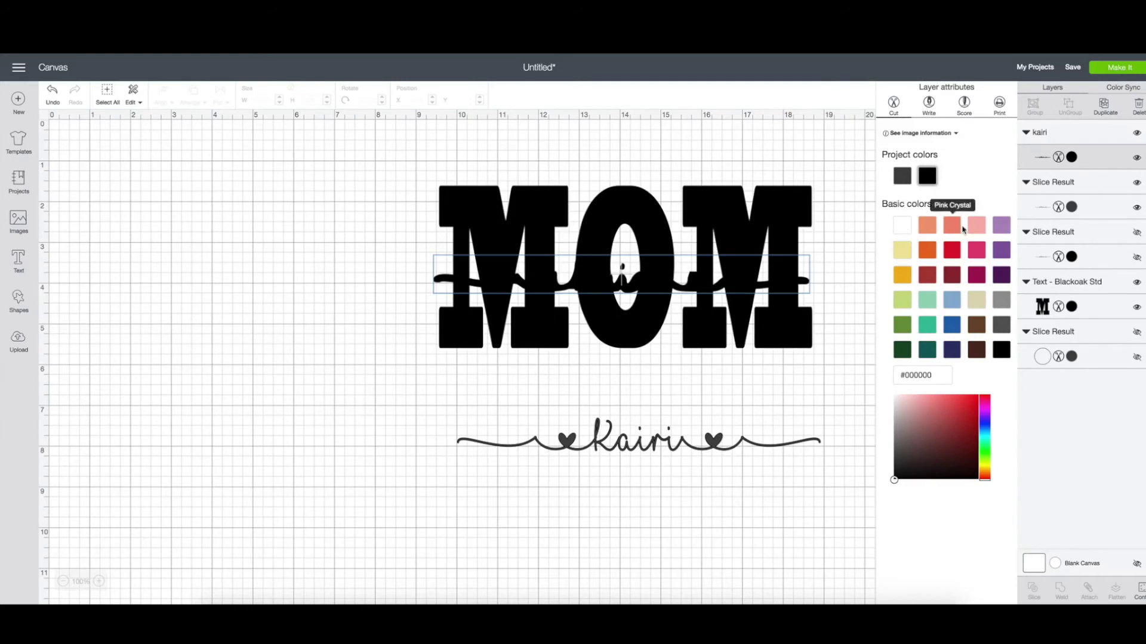
click(977, 229)
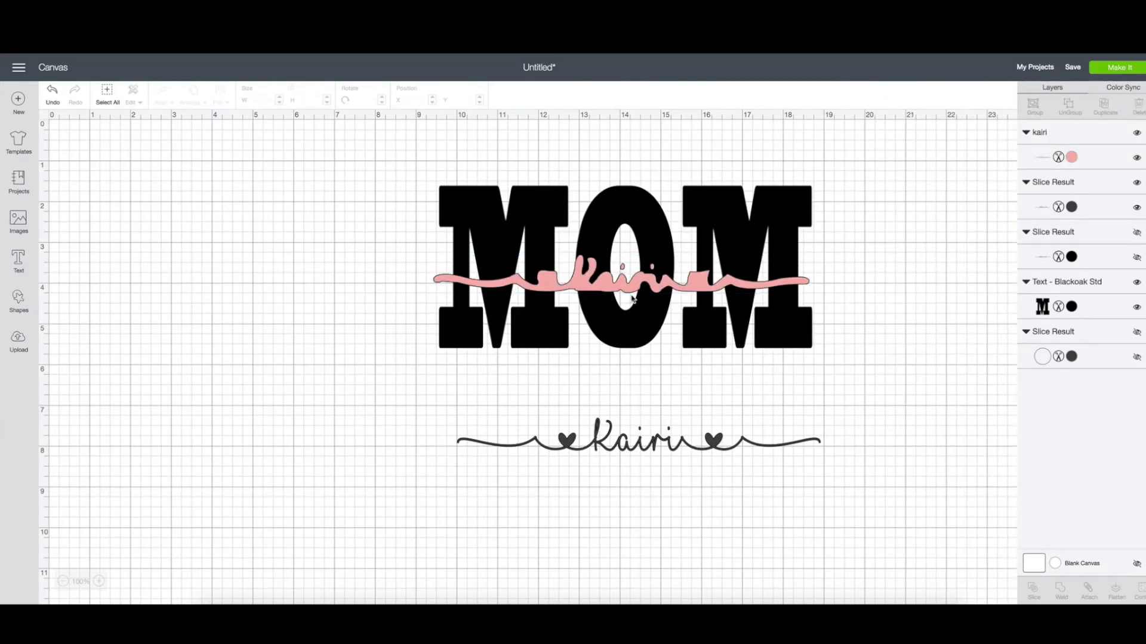
drag(604, 285, 606, 290)
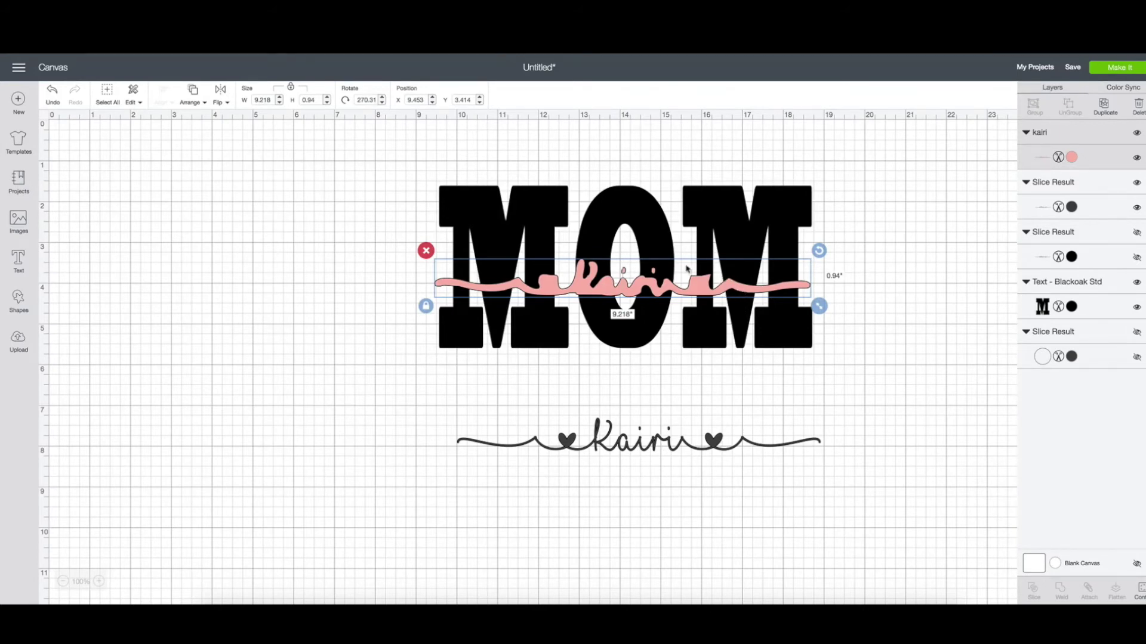
drag(583, 289, 589, 288)
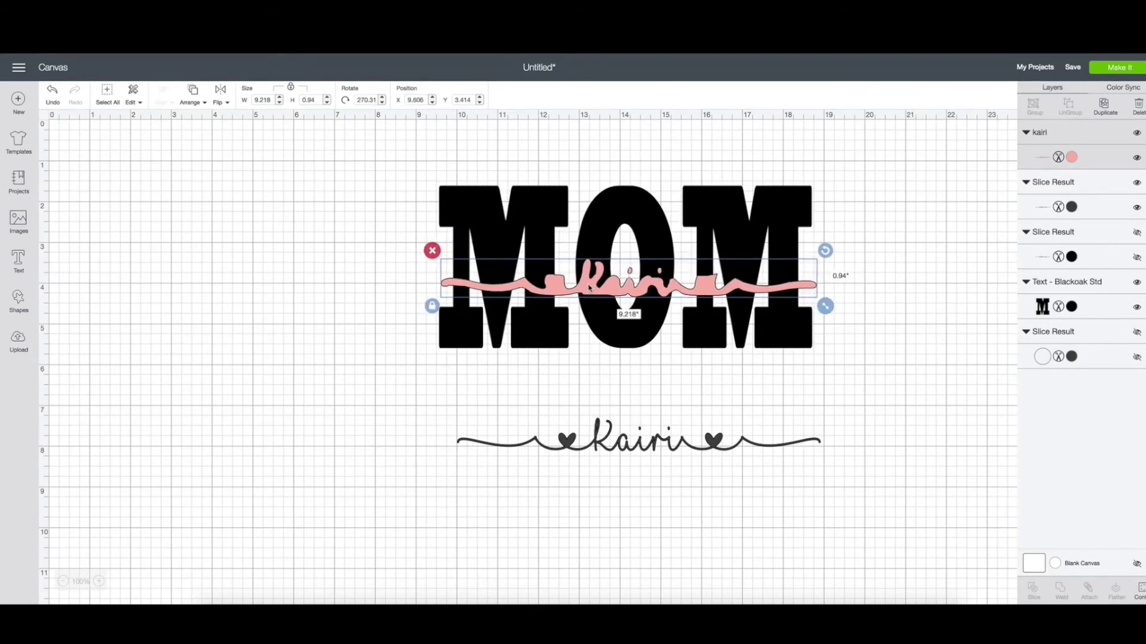
click(541, 208)
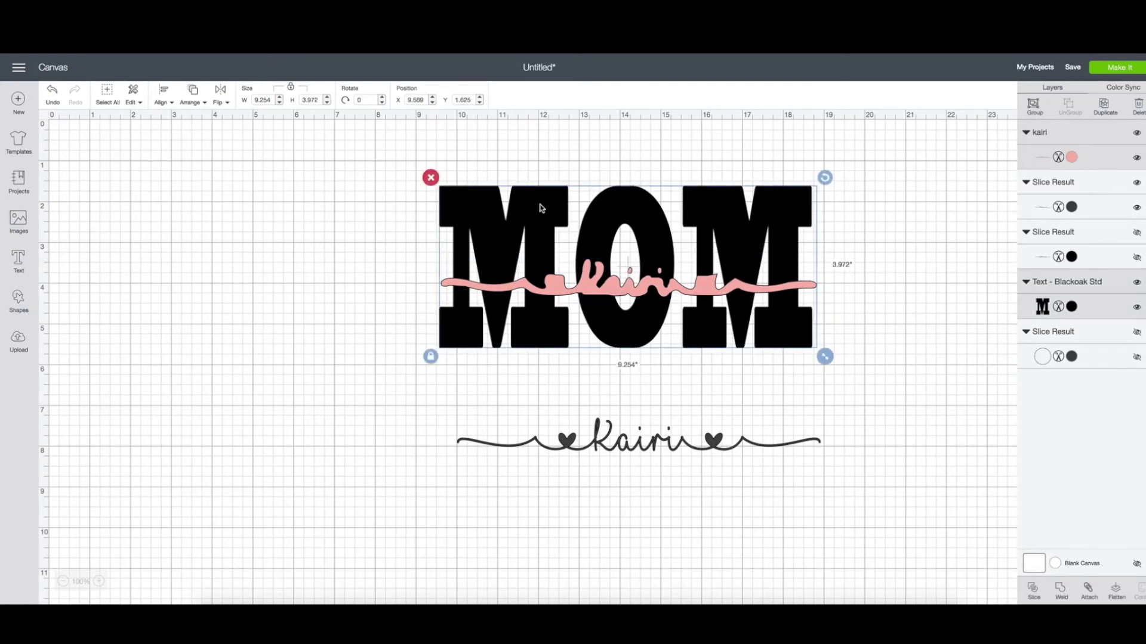
Align the pink strip centred horizontally and vertically on MOM, nudge it slightly lower, then reselect both
click(174, 105)
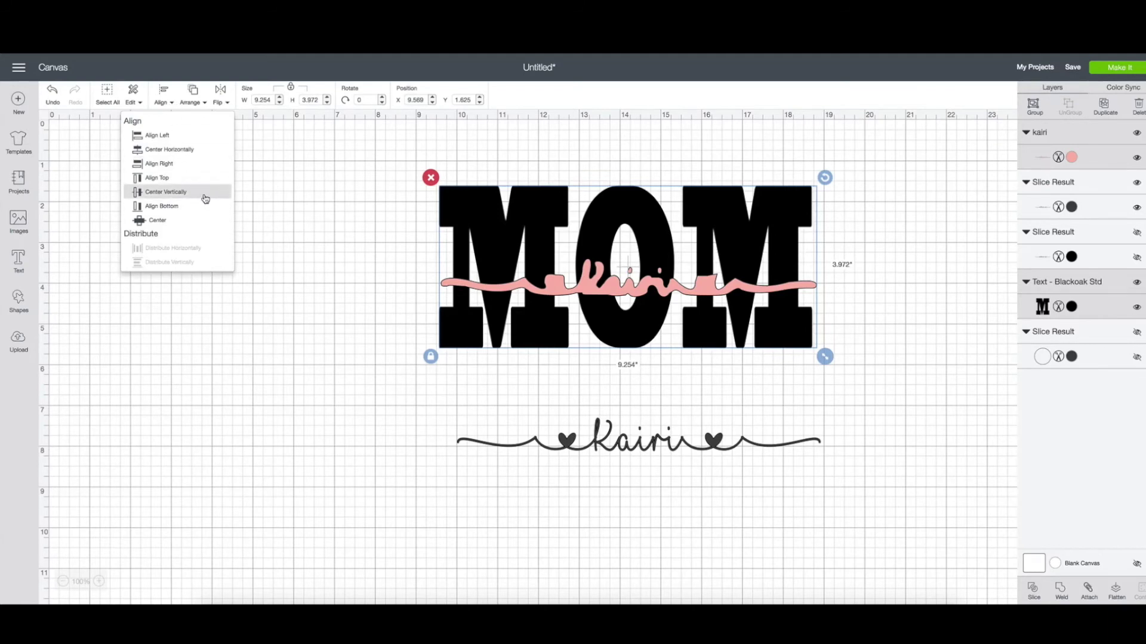
click(188, 154)
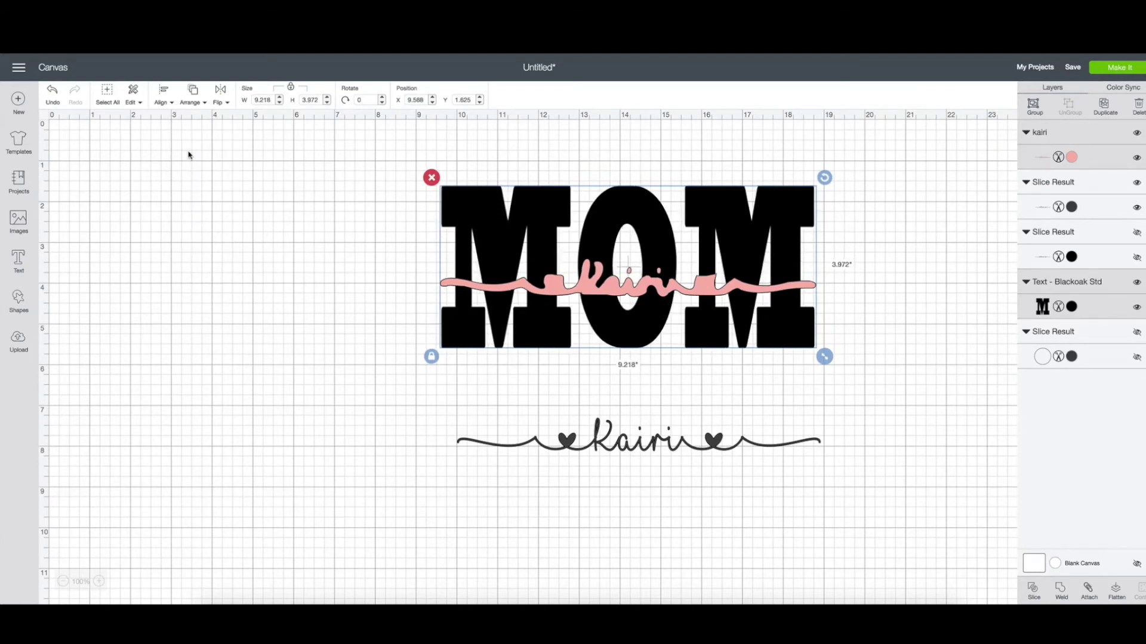
click(172, 103)
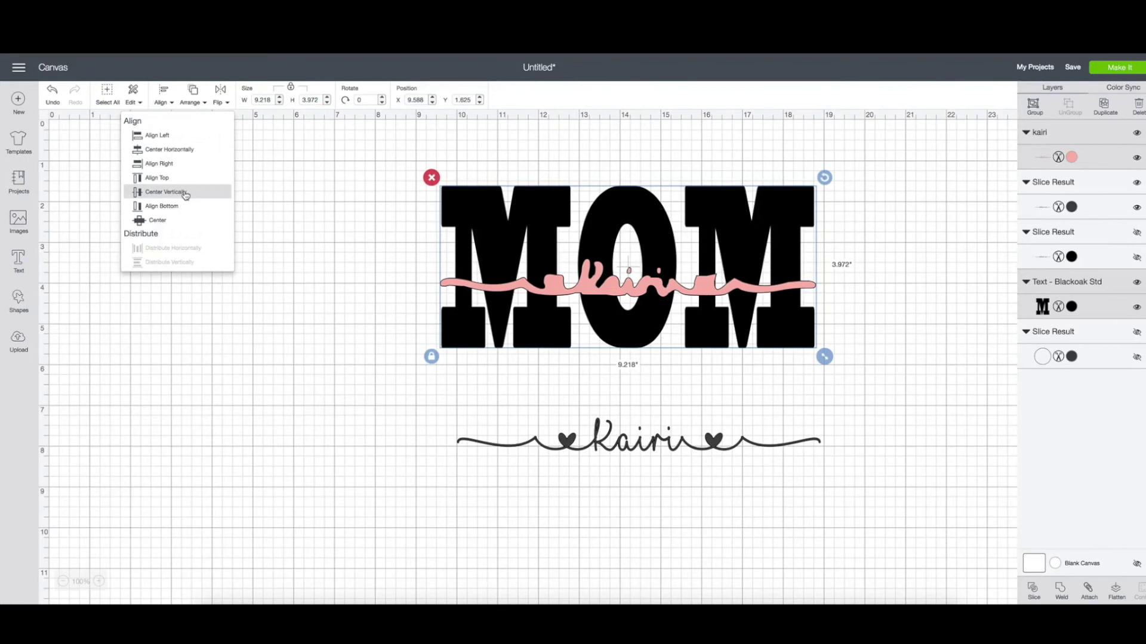
click(185, 194)
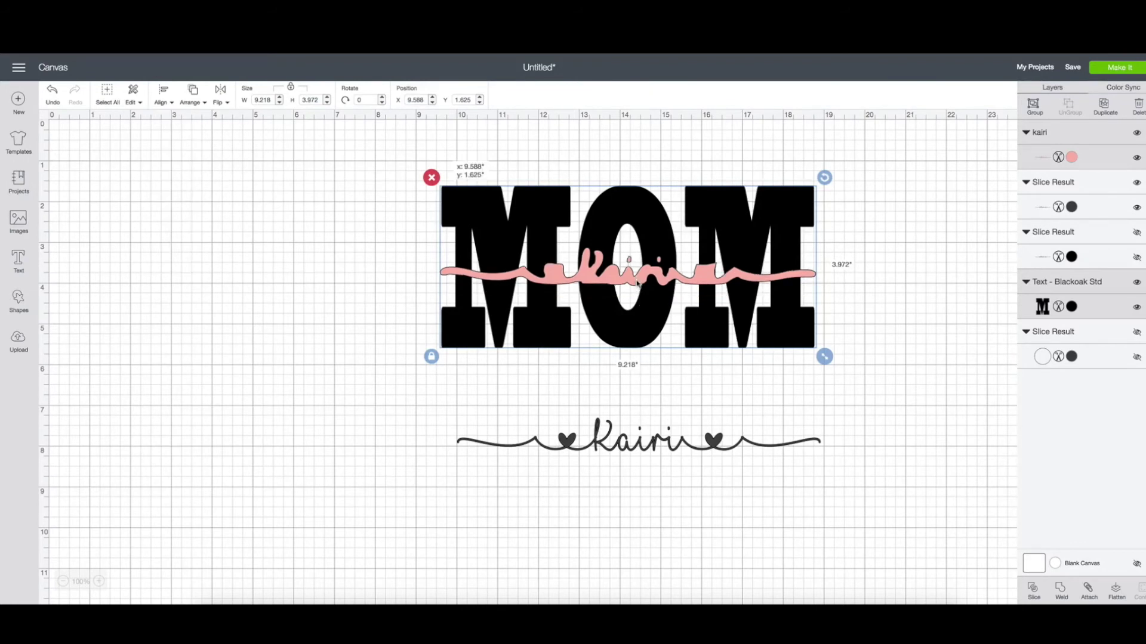
click(918, 317)
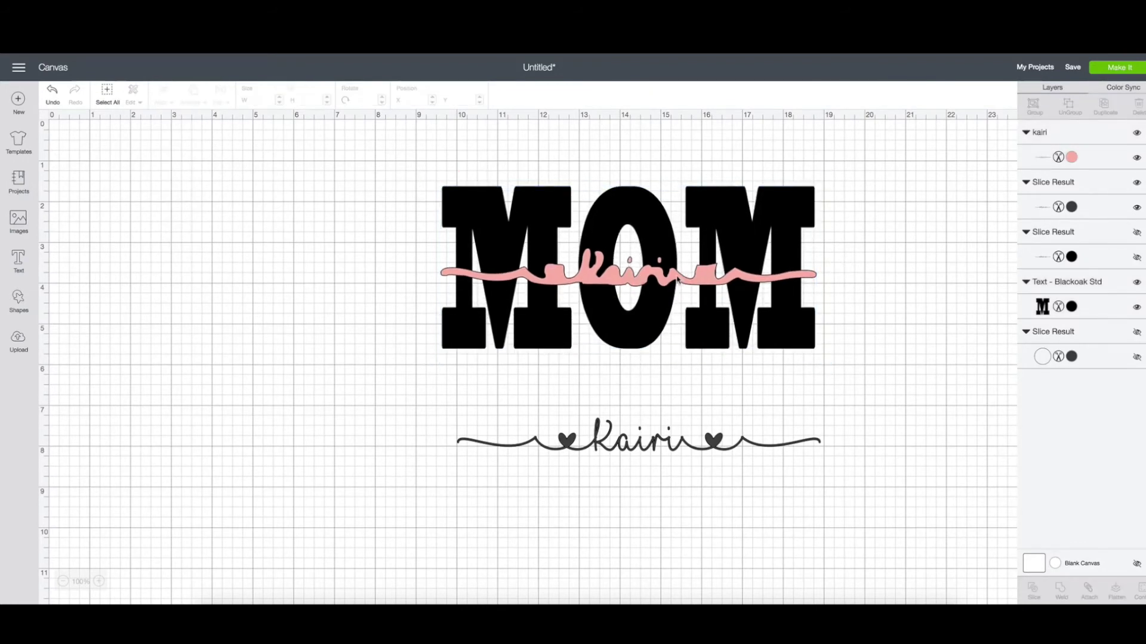
drag(678, 279, 678, 296)
click(793, 322)
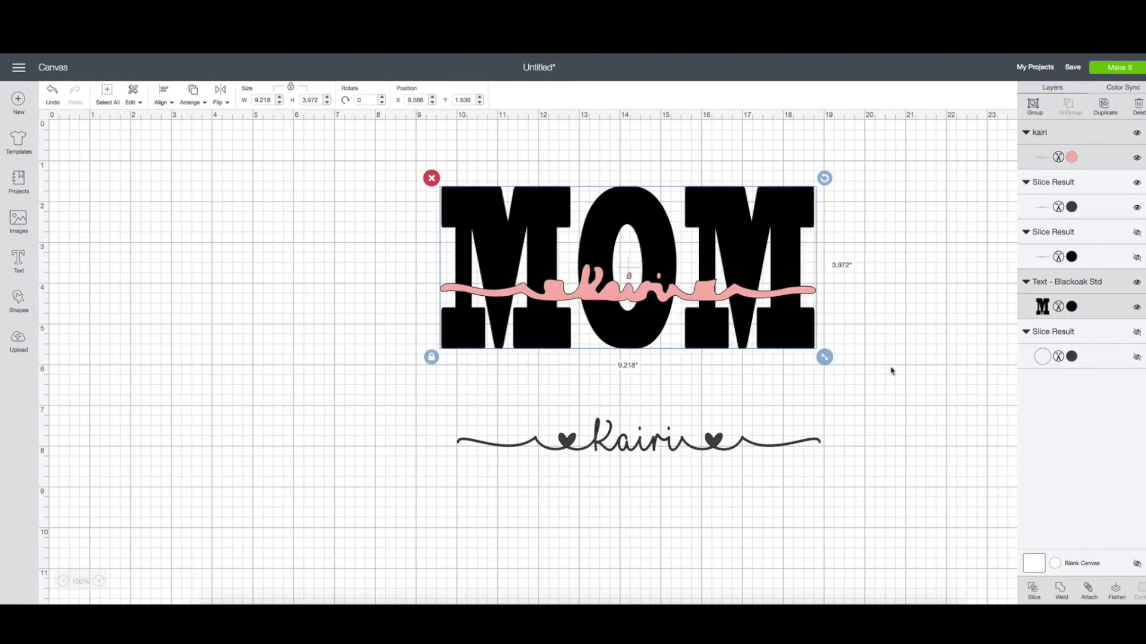
Slice the name strip out of MOM and pull the sliced pieces apart
click(1031, 589)
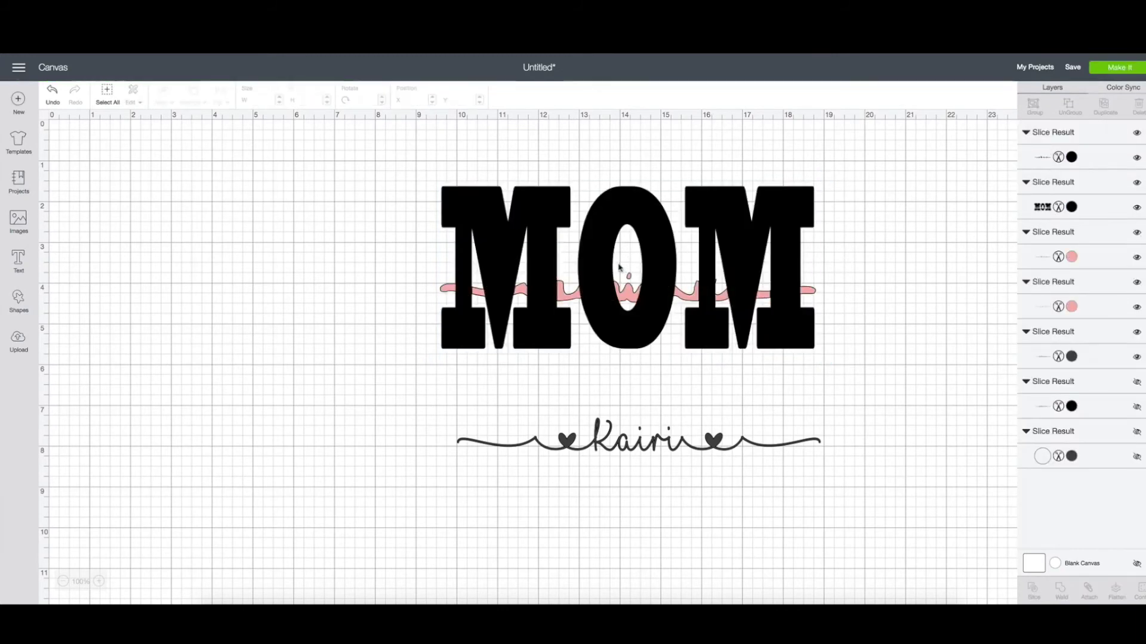
drag(688, 296, 304, 403)
drag(657, 291, 281, 265)
drag(675, 326, 285, 472)
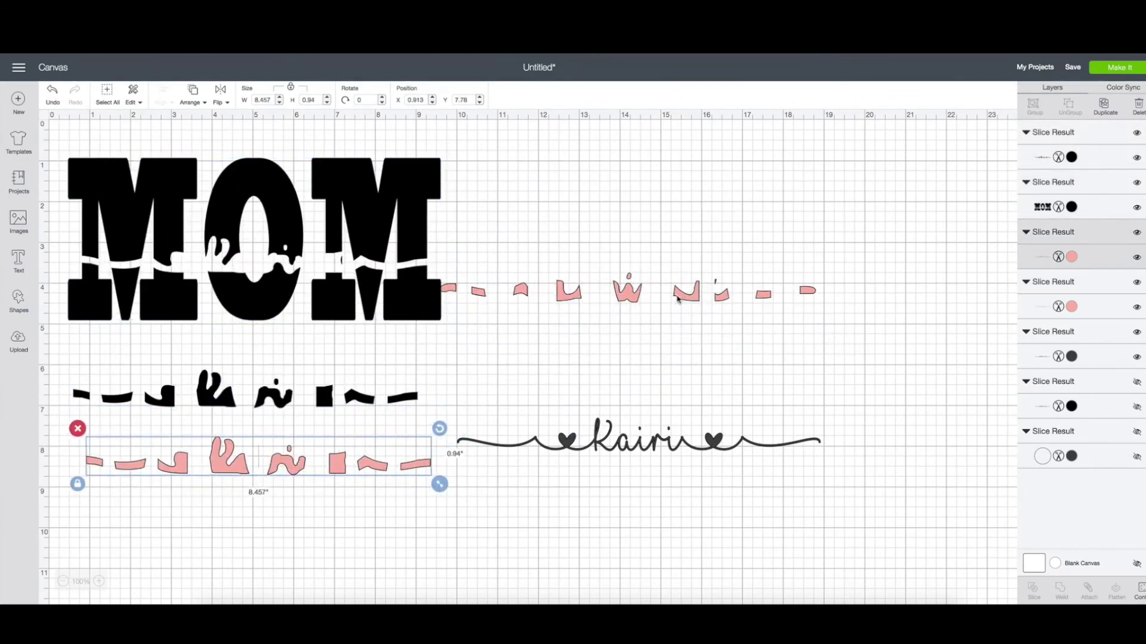
Delete the leftover pink strip and the two leftover sliced name pieces
click(679, 301)
key(Delete)
click(277, 395)
key(Delete)
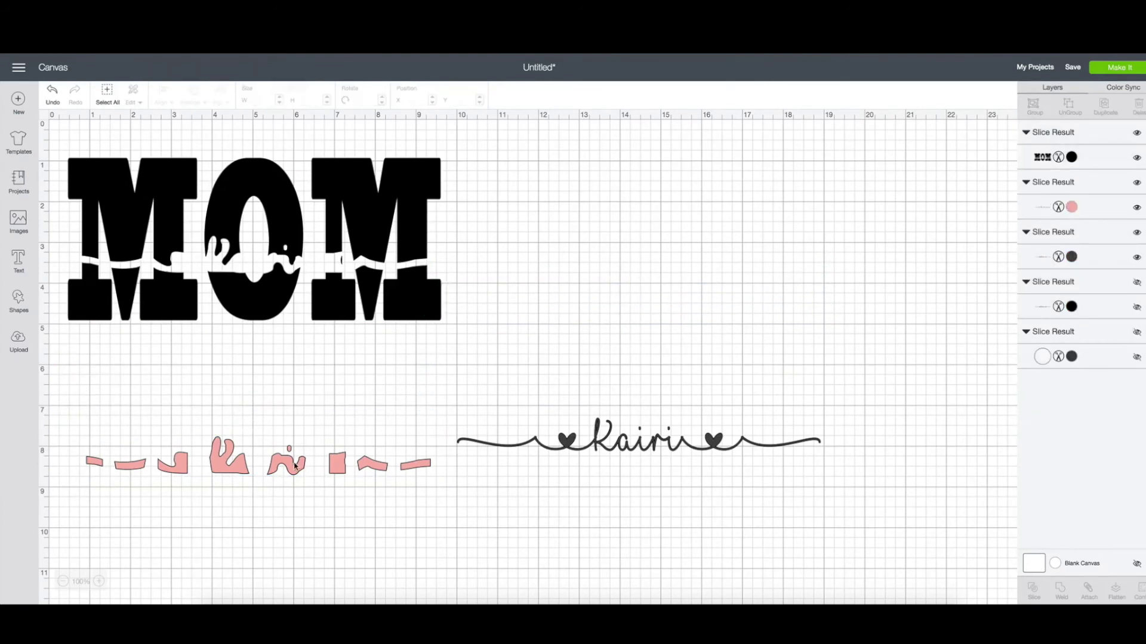
click(299, 462)
key(Delete)
Place the cursive kairi flourish in MOM's sliced gap and widen it to 8.99 inches
drag(413, 284, 457, 293)
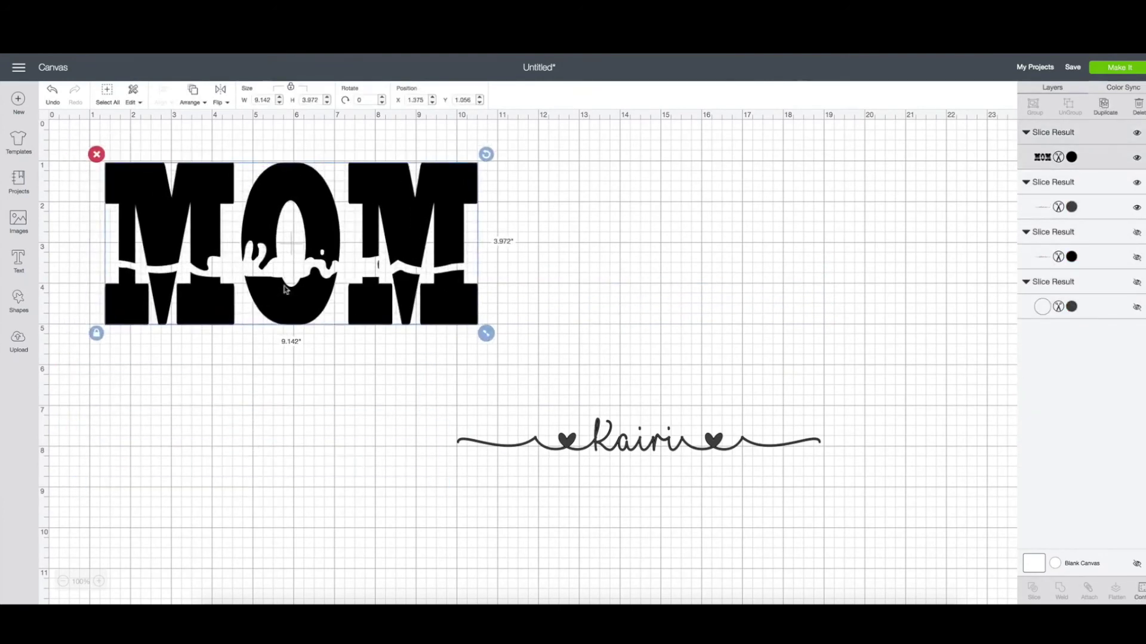
drag(688, 444, 344, 268)
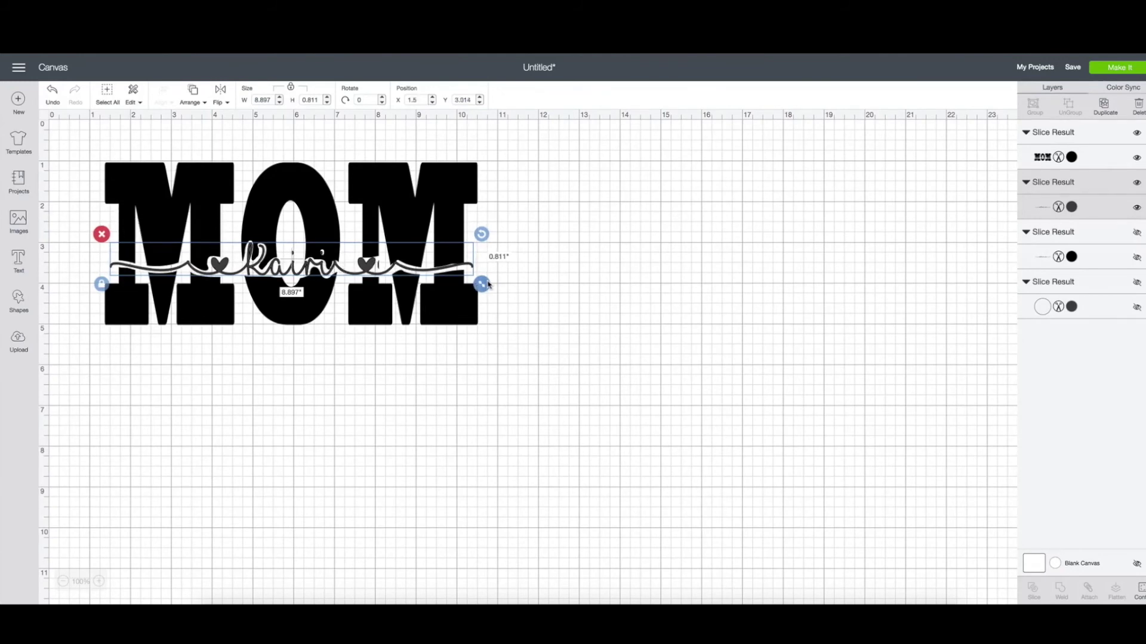
drag(482, 284, 491, 285)
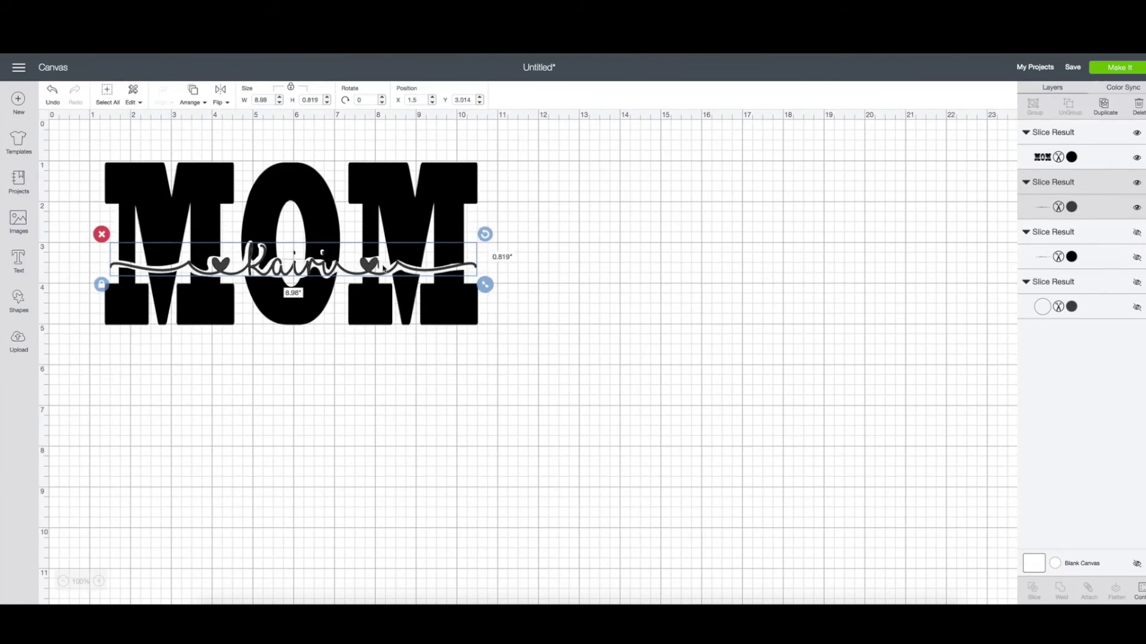
click(371, 264)
click(687, 263)
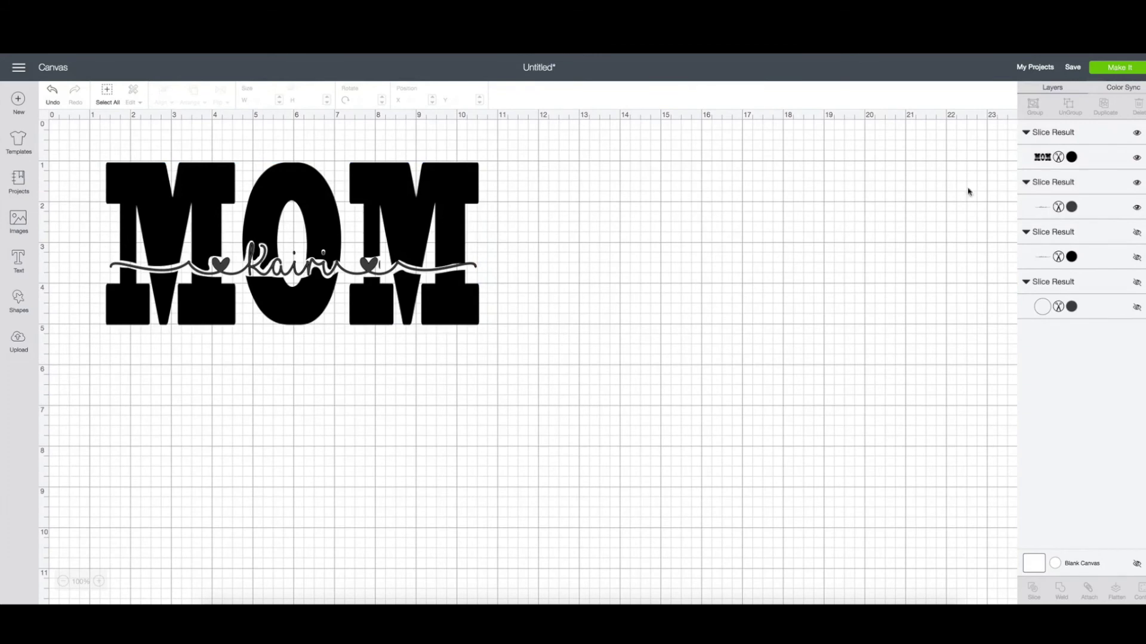
Color the kairi name Mango, then preview the two-mat split and view mat 2
click(1072, 208)
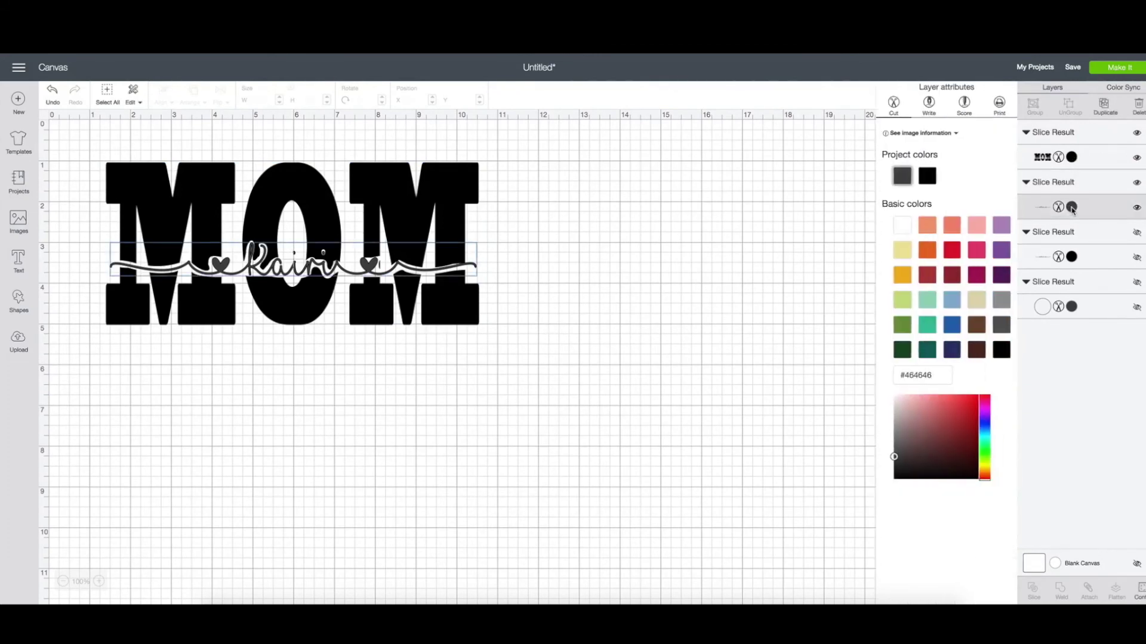
click(933, 228)
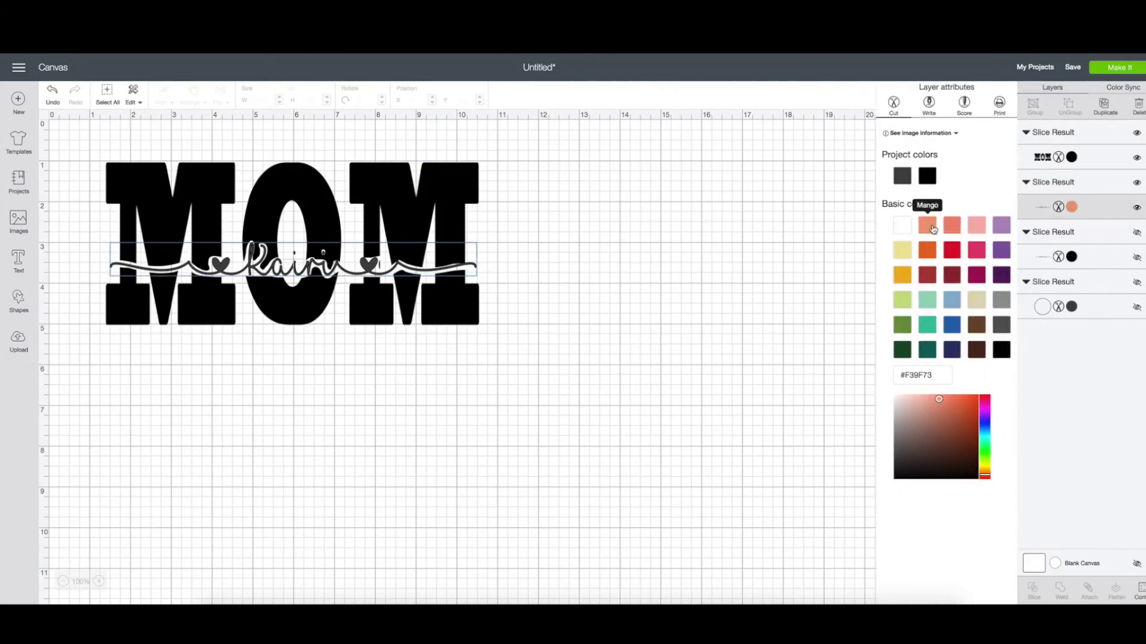
click(663, 277)
click(1117, 67)
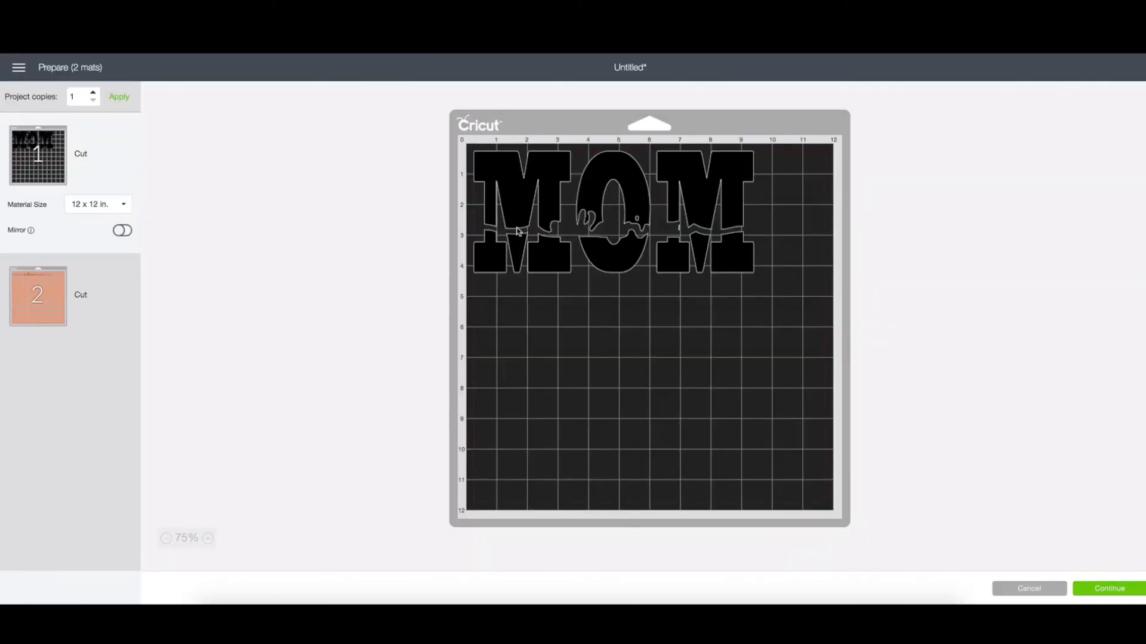
click(35, 309)
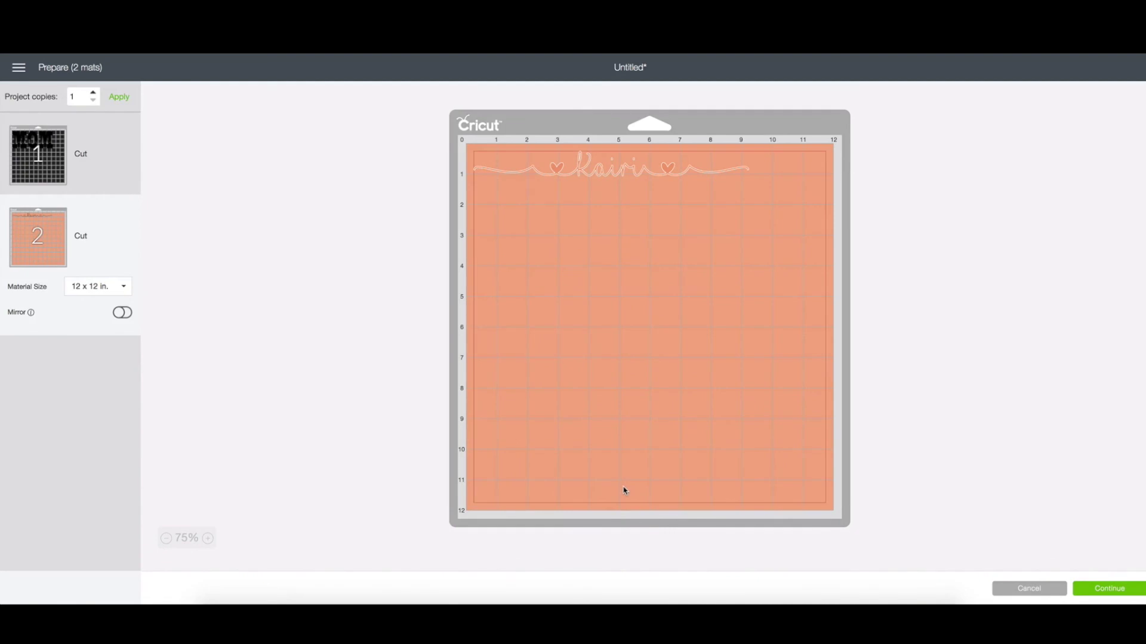
Recolor the kairi name Black, weld it with MOM, and preview the single black mat
click(1023, 591)
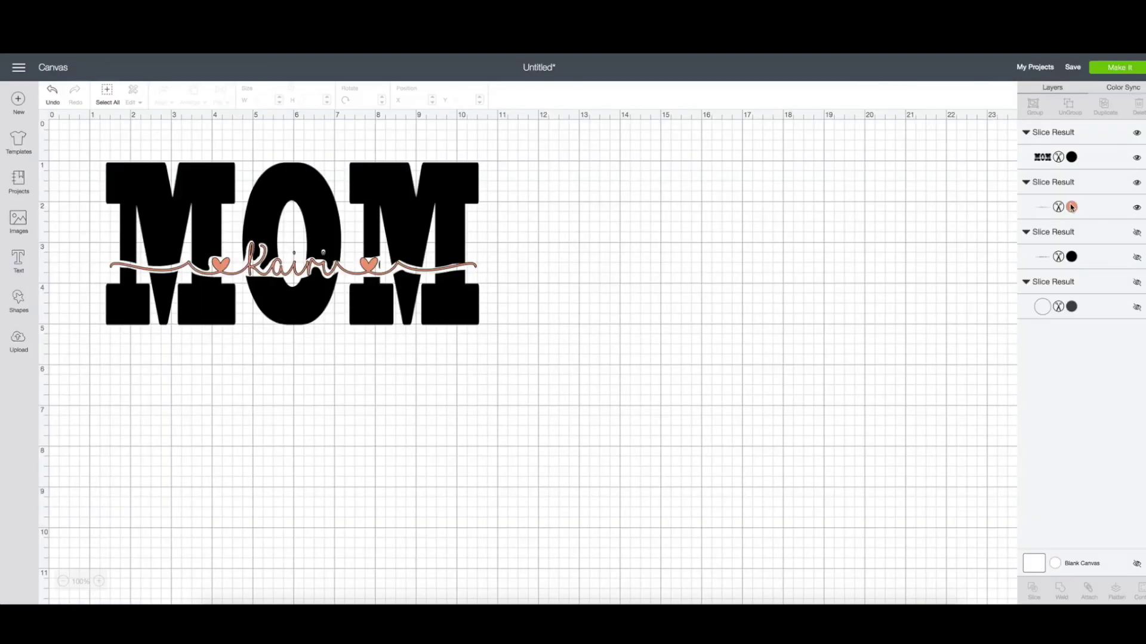
click(1072, 207)
click(927, 176)
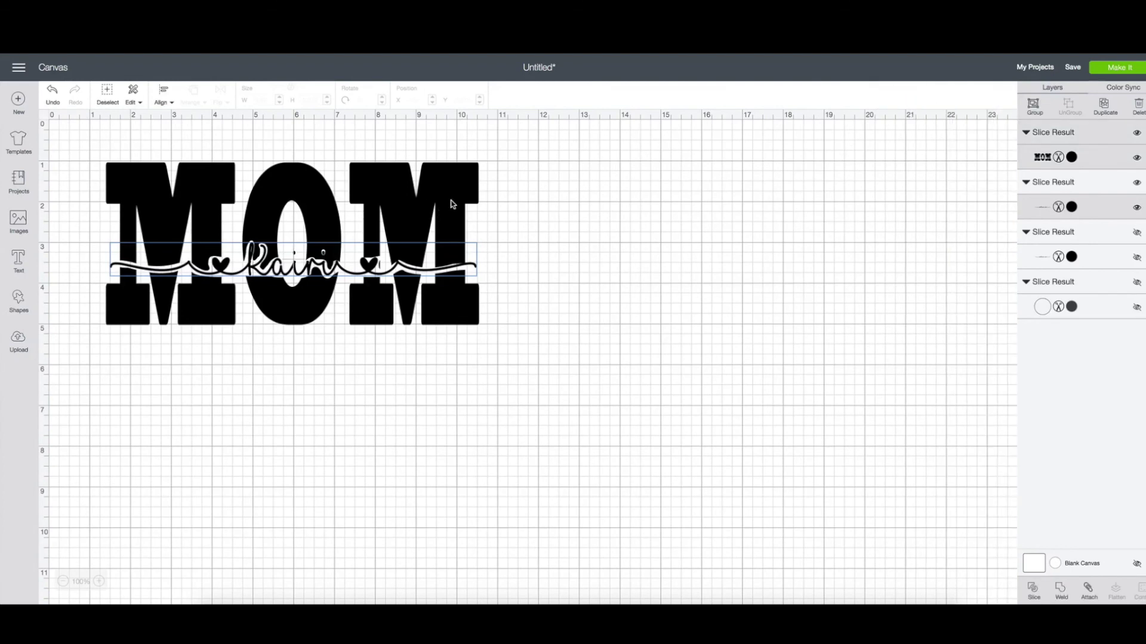
click(1060, 590)
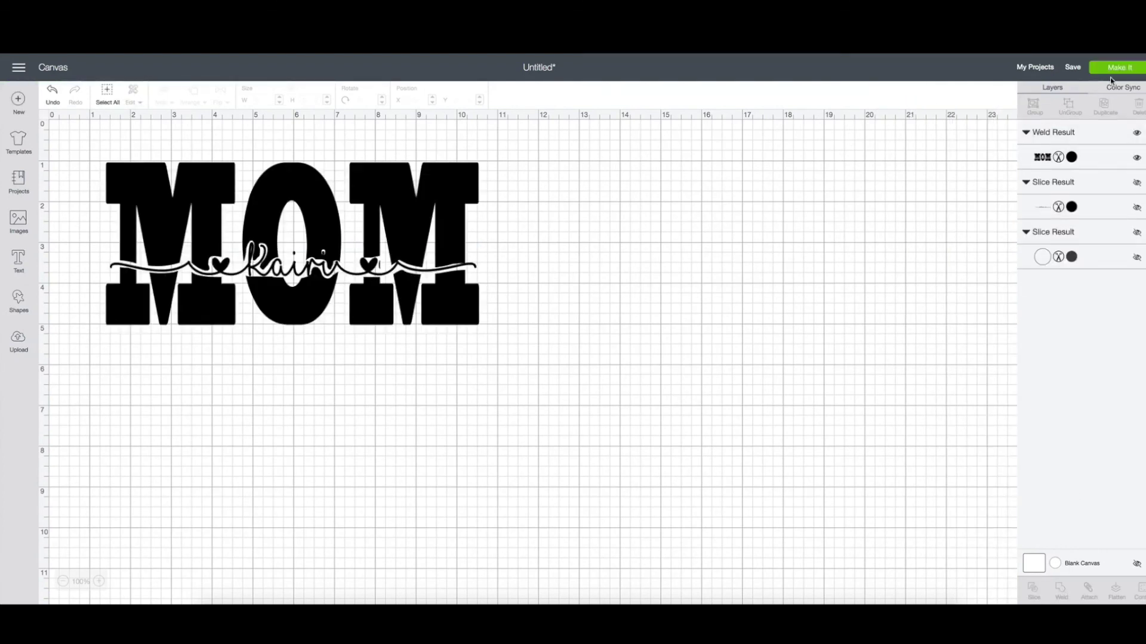
click(1111, 68)
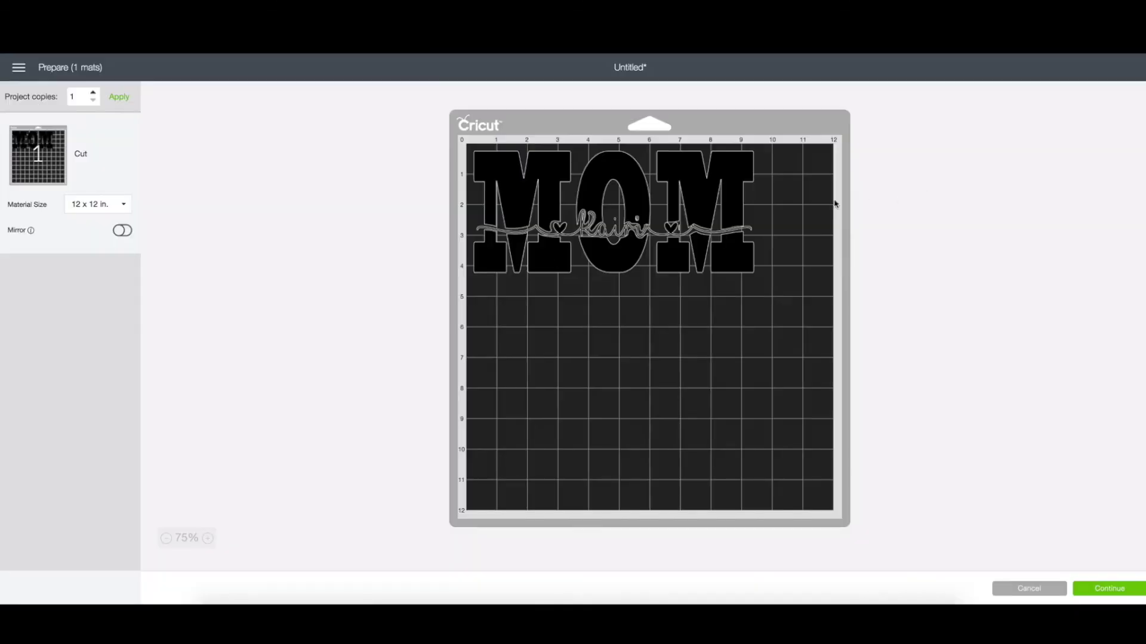